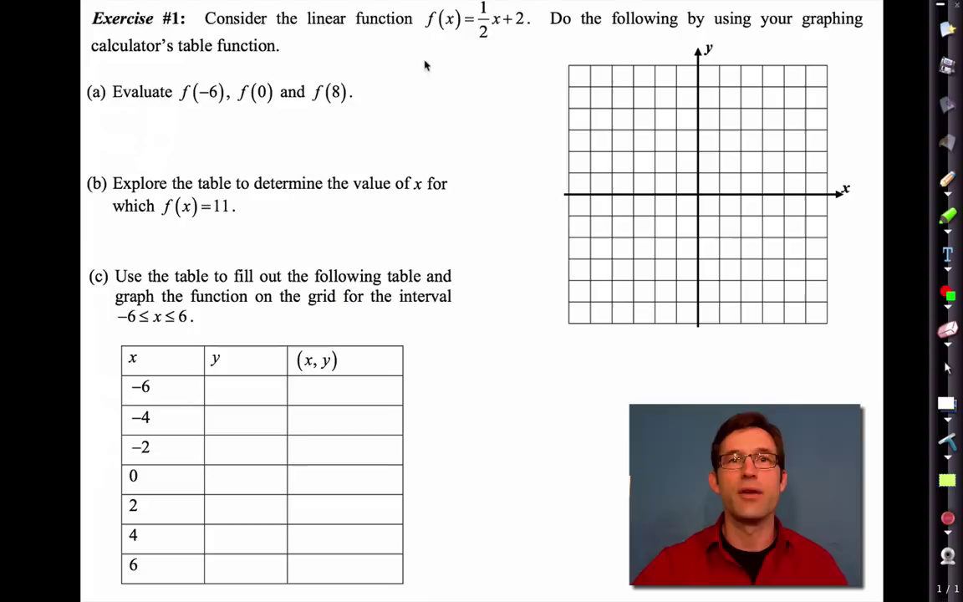
- Draw a blue brace under f(x)=½x+2 and bring up the TI-84 emulator's Y= editor
mouse_move(427, 43)
mouse_down()
mouse_move(468, 51)
mouse_move(539, 41)
mouse_up()
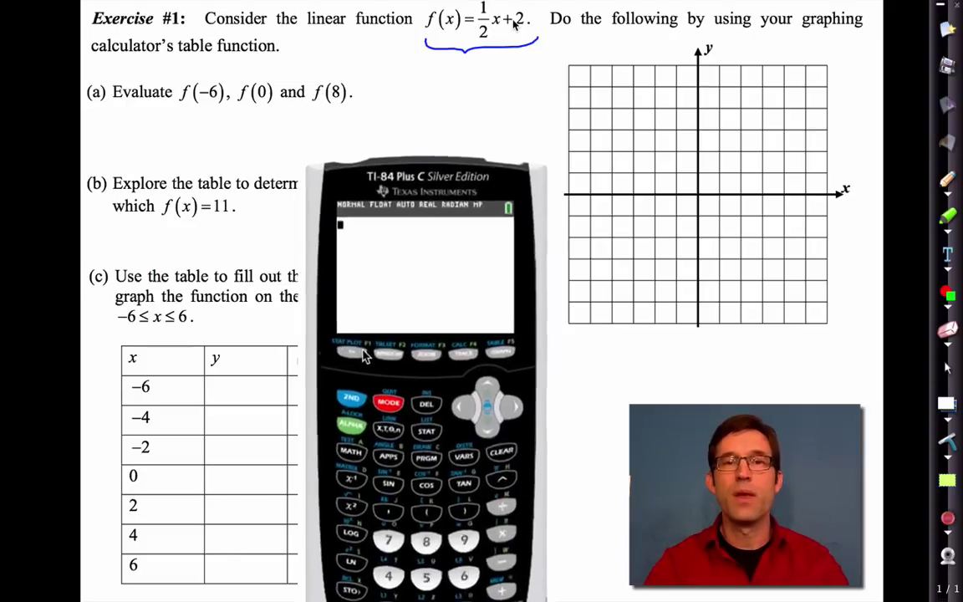
click(305, 468)
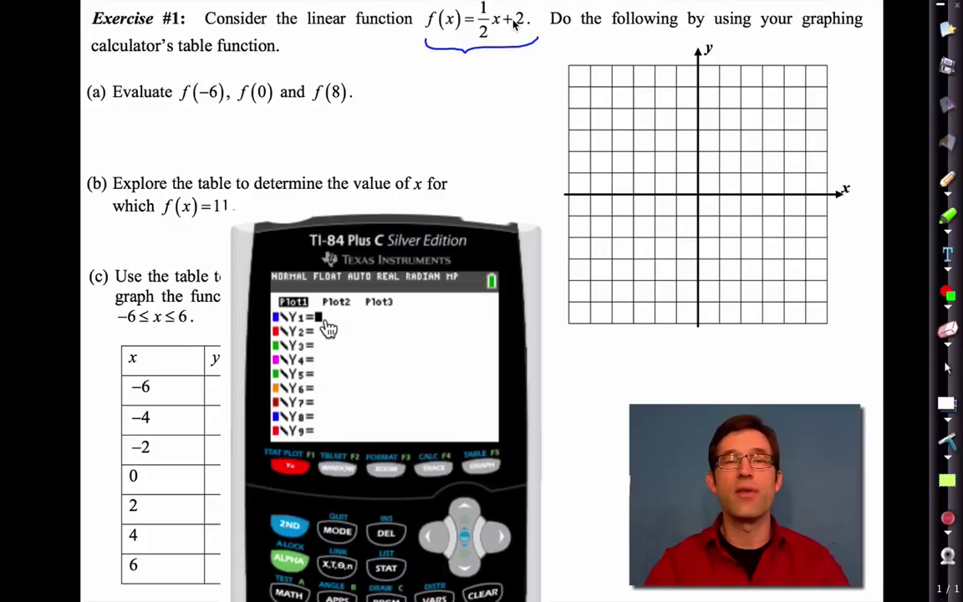
- Enter Y1 = 1/2*X+2 in the Y= editor and bring up the TBLSET screen
click(333, 568)
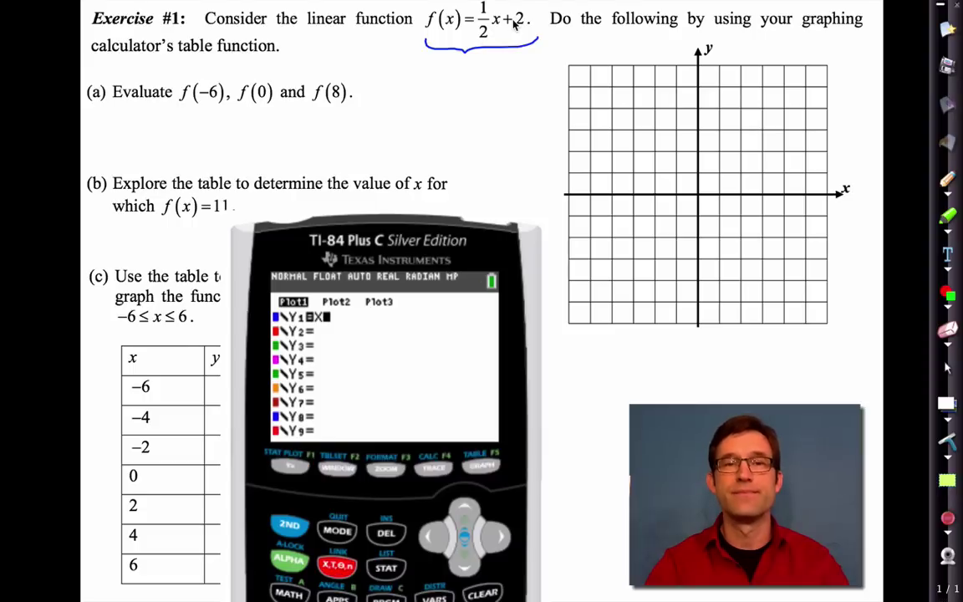
click(485, 592)
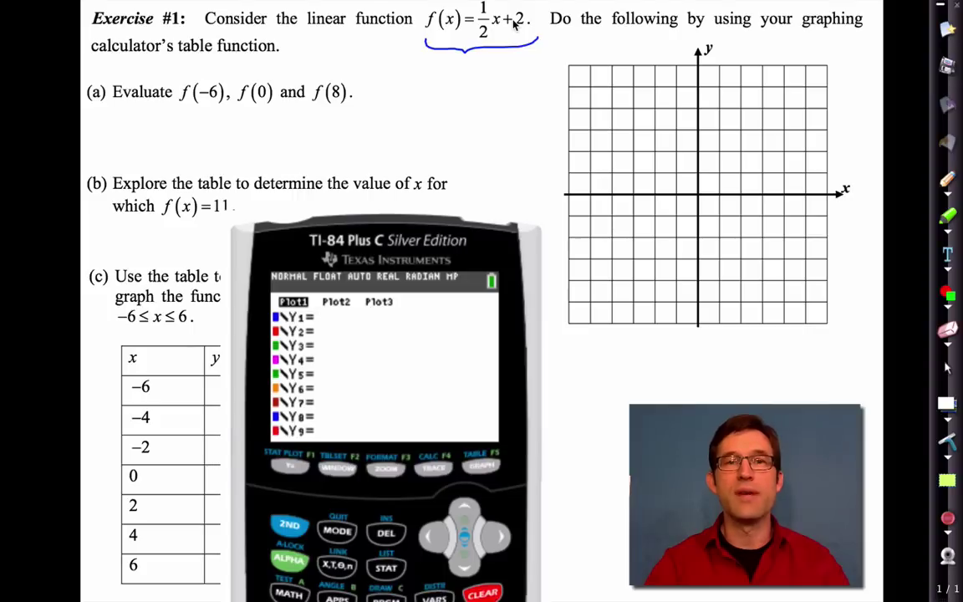
text(1)
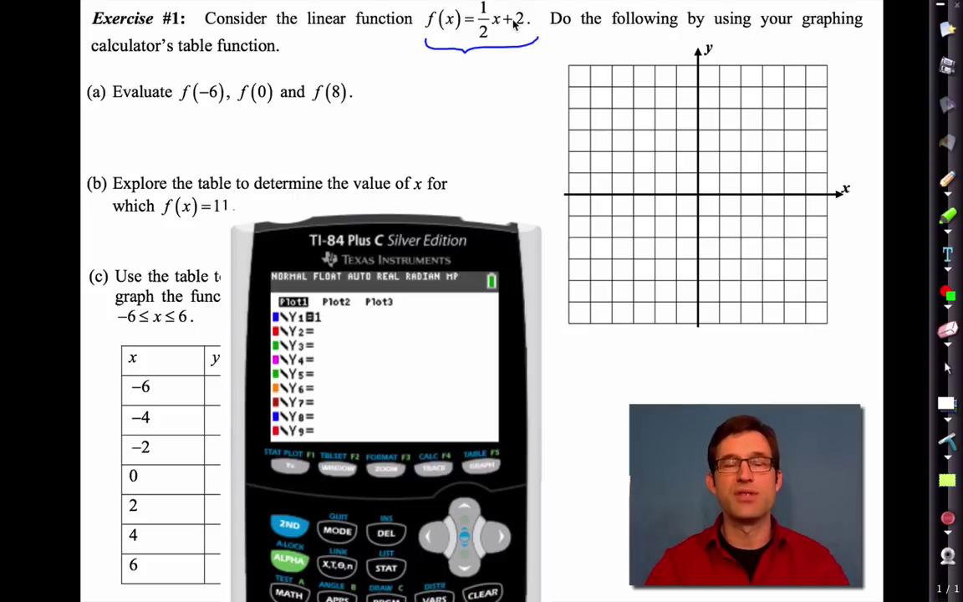
text(/2)
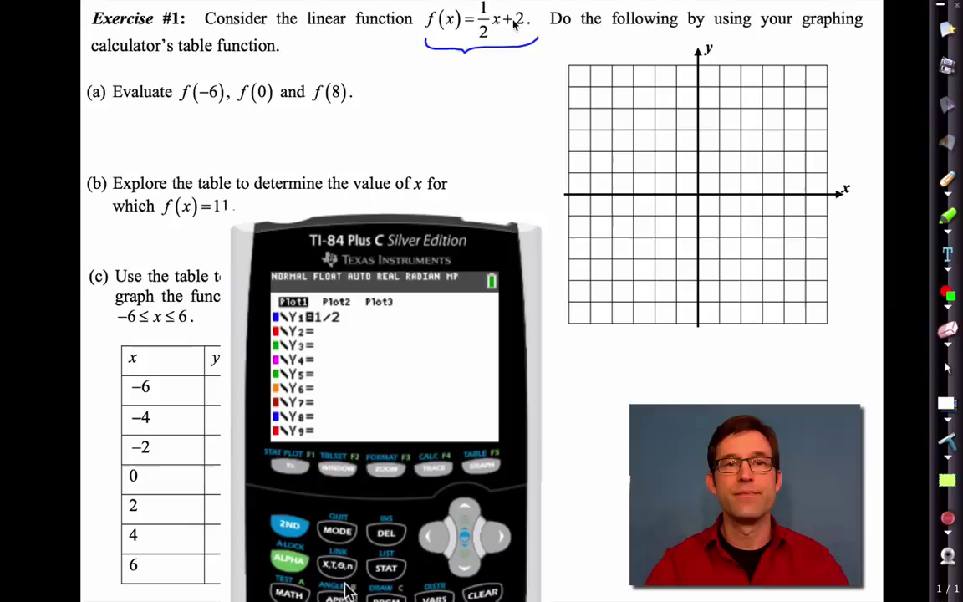
text(X)
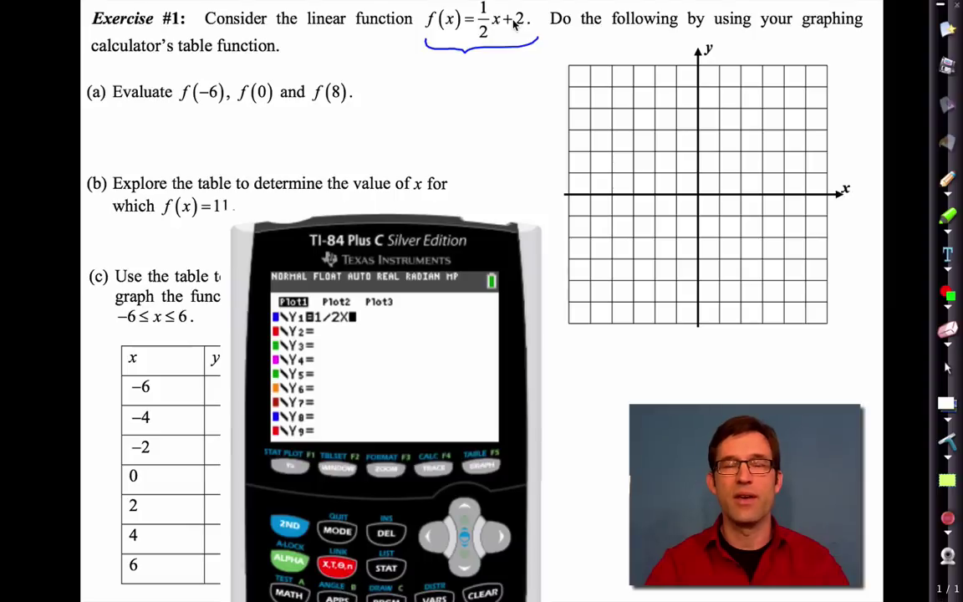
text(+2)
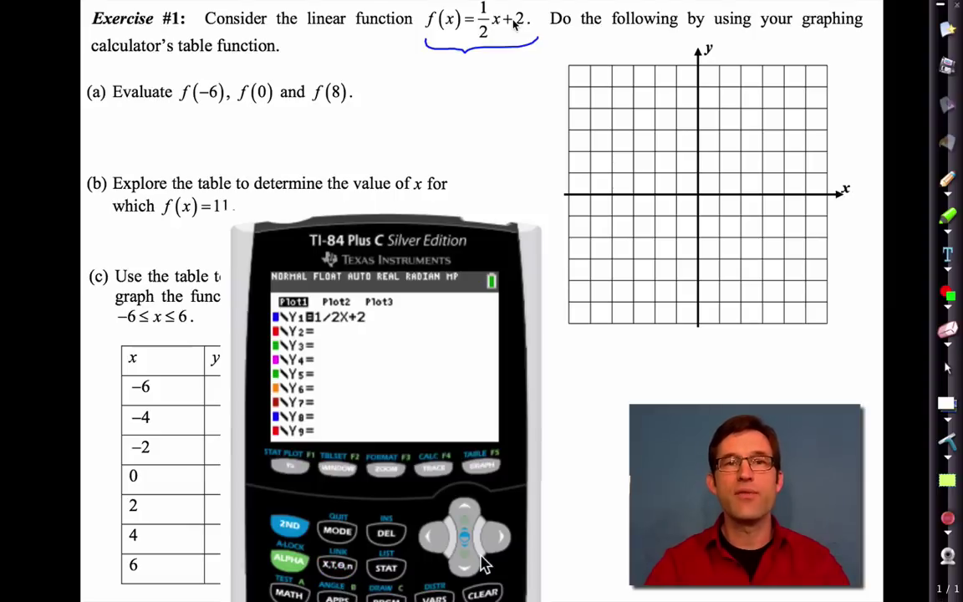
key(Left)
key(Left)
key(Left)
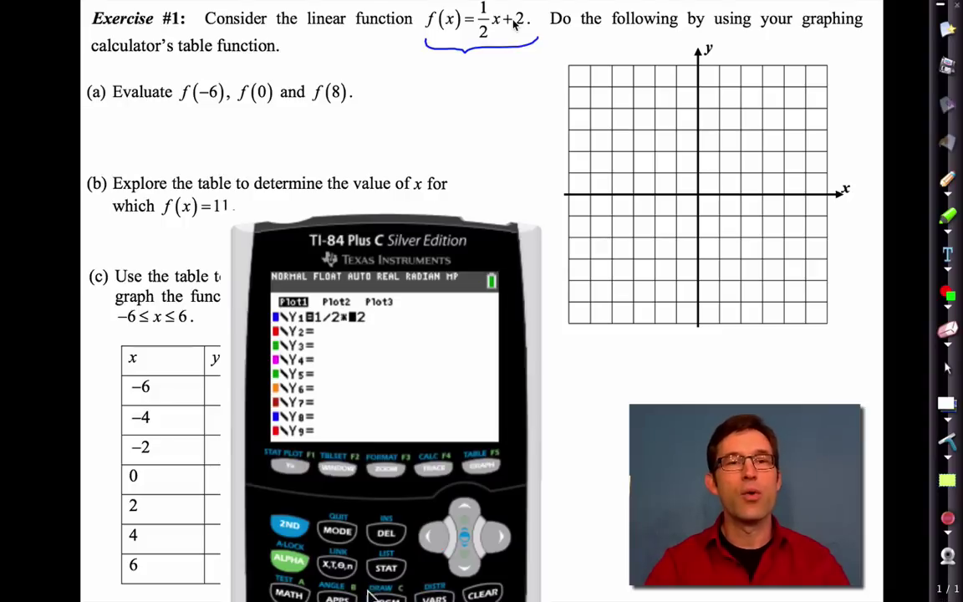
text(*X+)
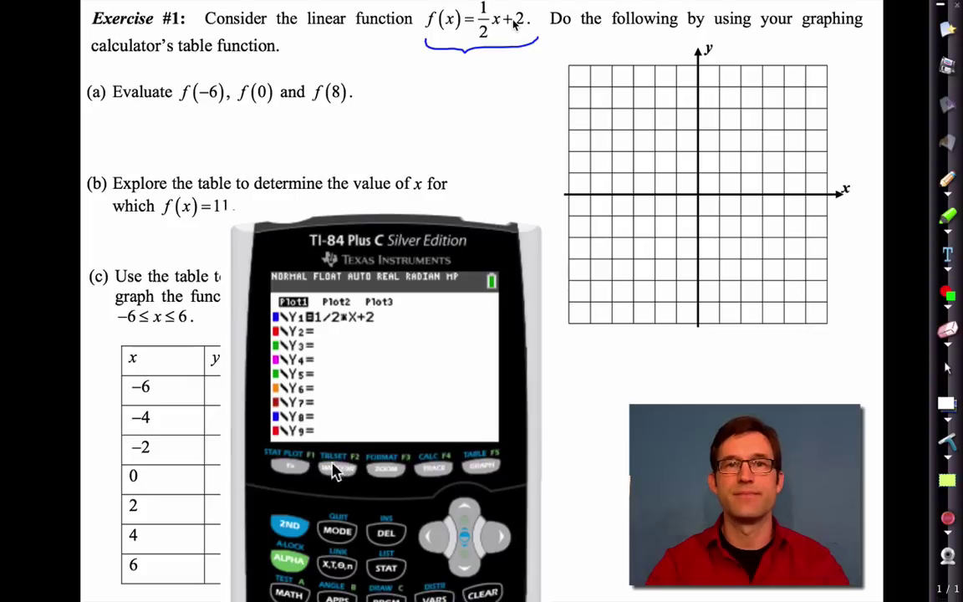
click(289, 525)
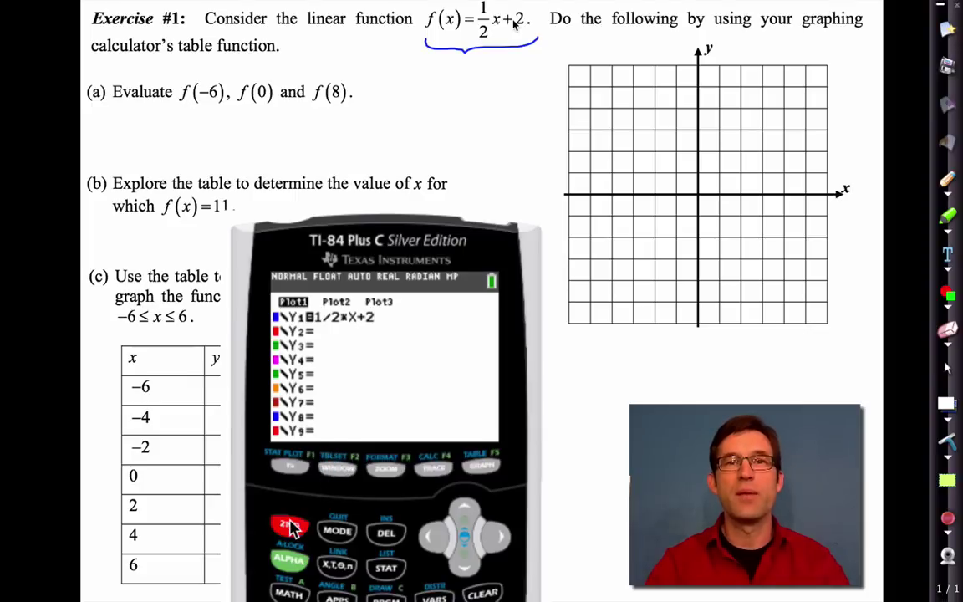
click(337, 470)
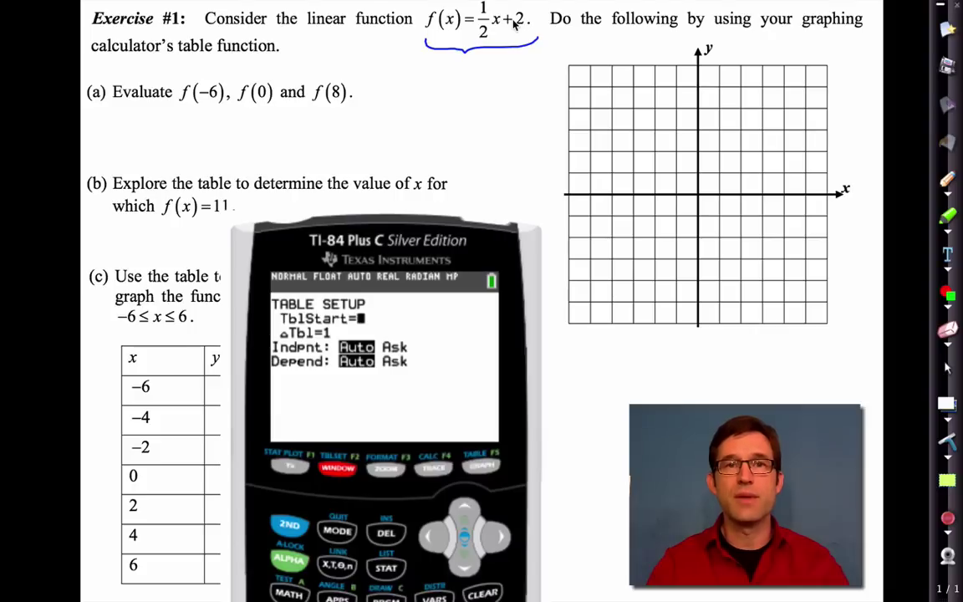
- Set TblStart to -6, keeping ΔTbl 1 and Auto, and display the X/Y1 table
text(-6)
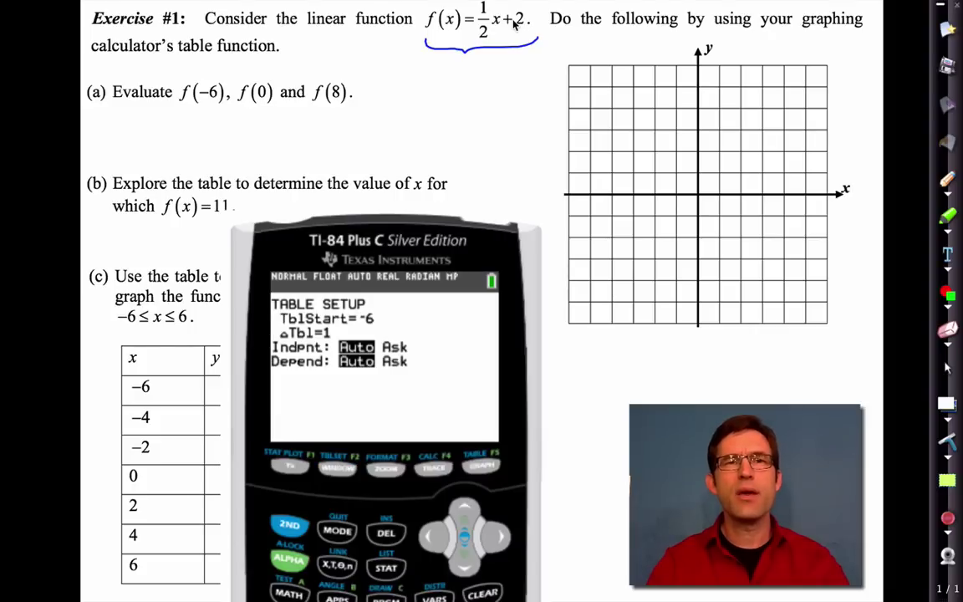
key(Down)
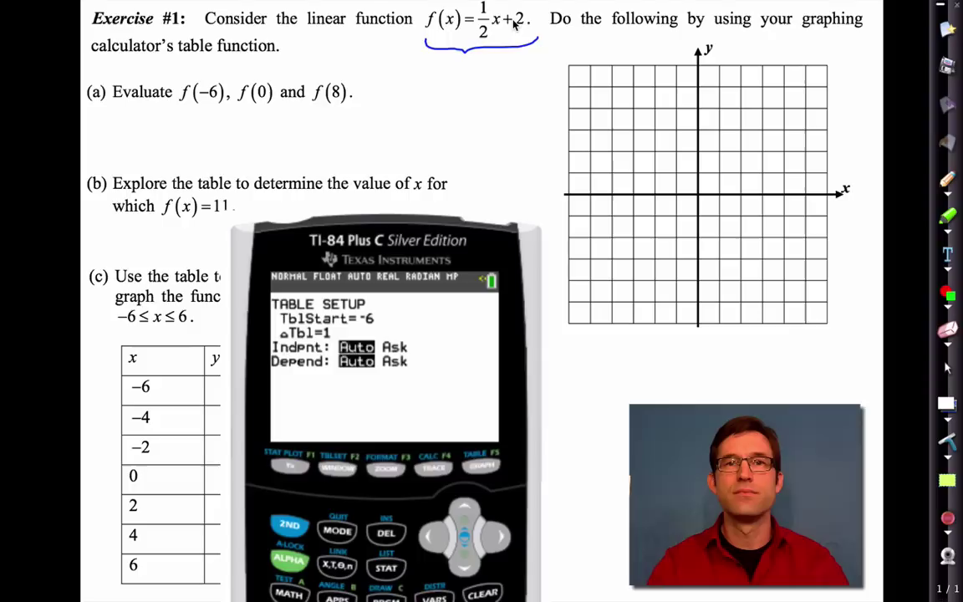
key(Down)
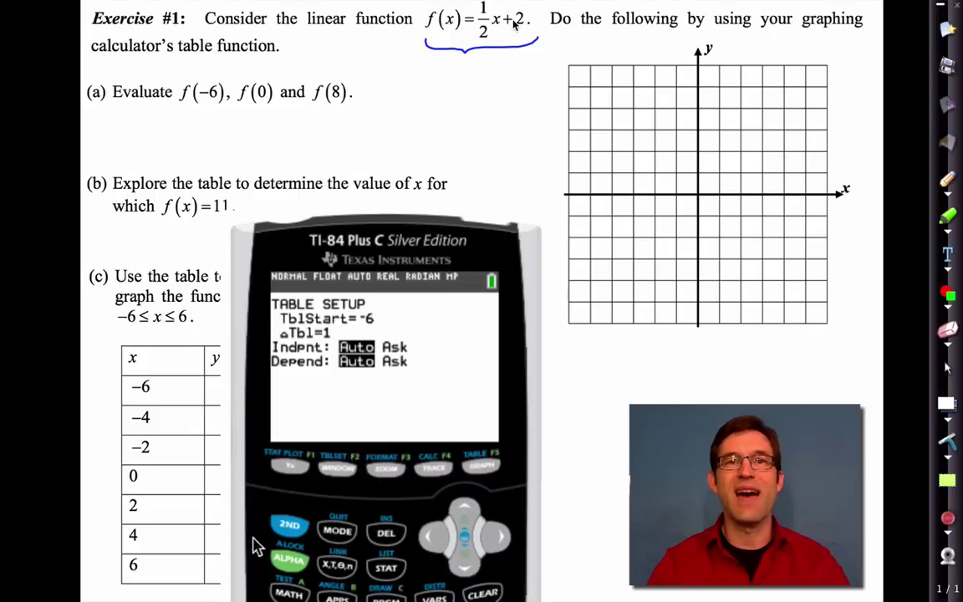
key(shift)
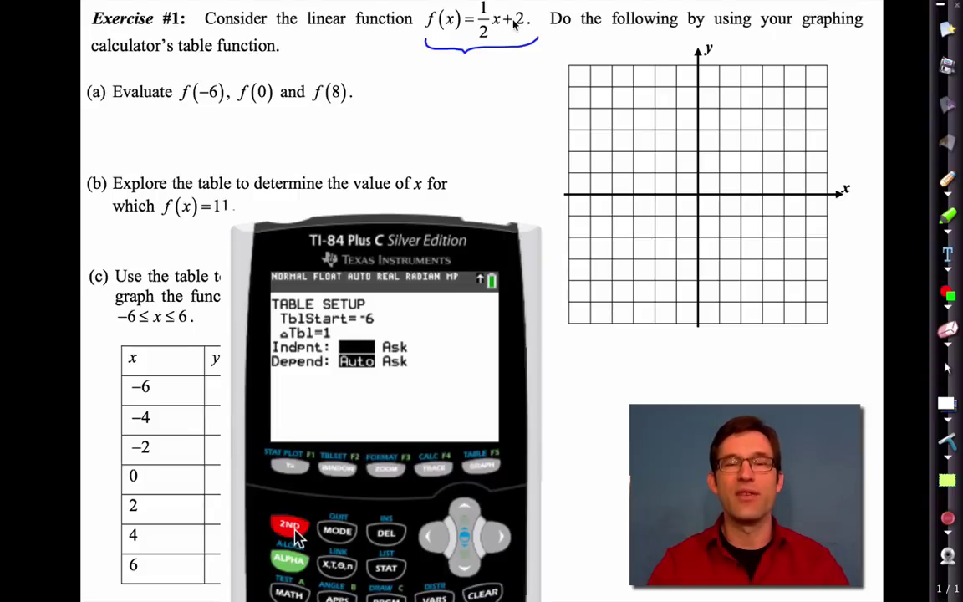
click(487, 467)
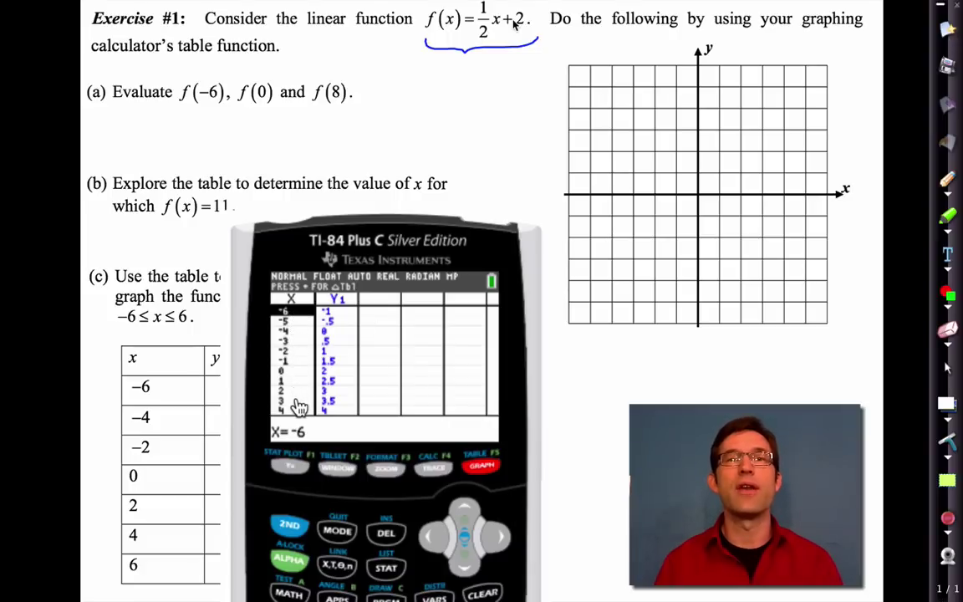
- Scroll the table up to X=-9 and back down to the X=-6 row, where Y1 is -1
click(466, 515)
click(466, 515)
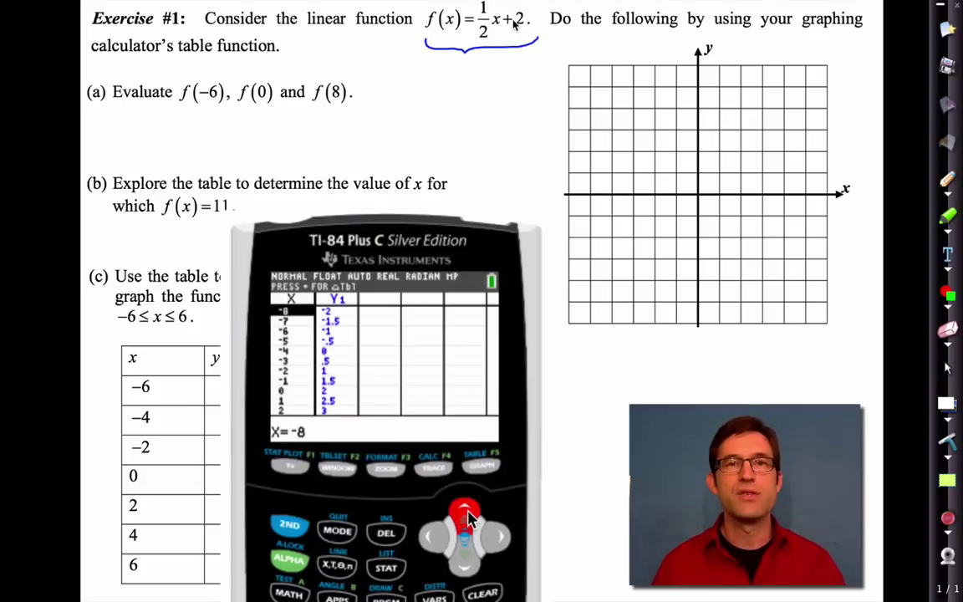
click(466, 515)
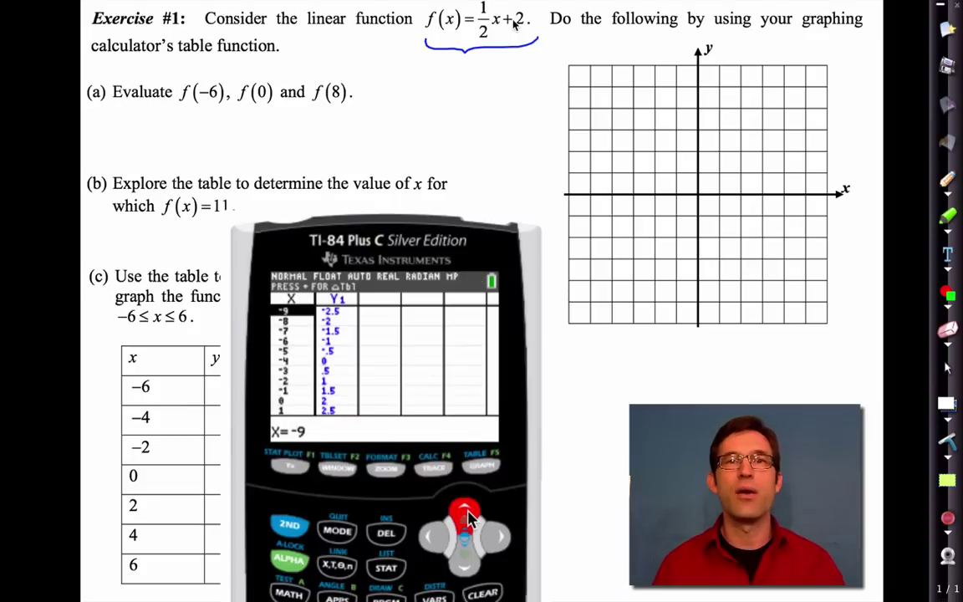
click(466, 569)
click(466, 569)
click(467, 568)
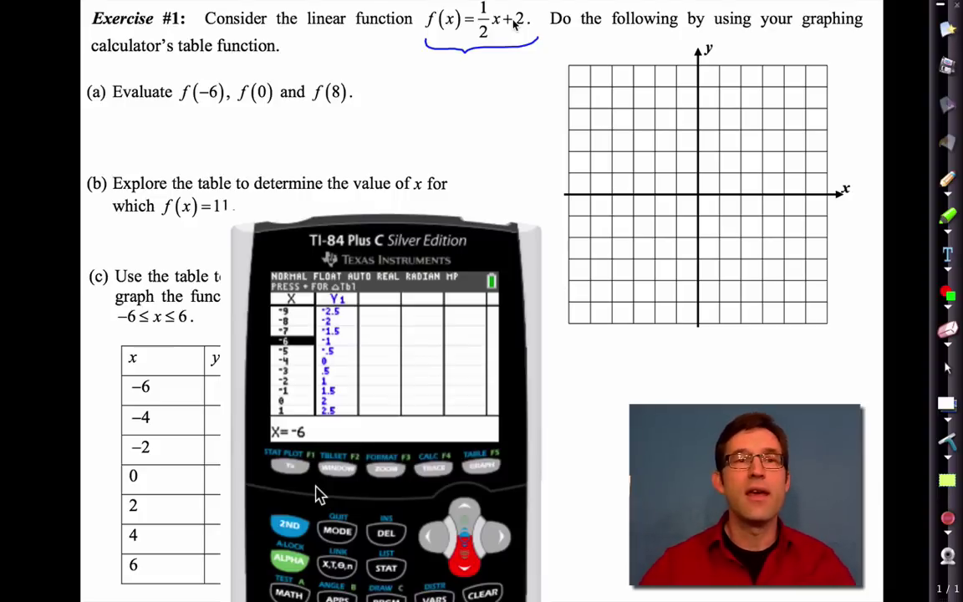
- Draw arrows to part (a)'s inputs -6, 0 and 8 and label them x-values
drag(211, 78, 263, 74)
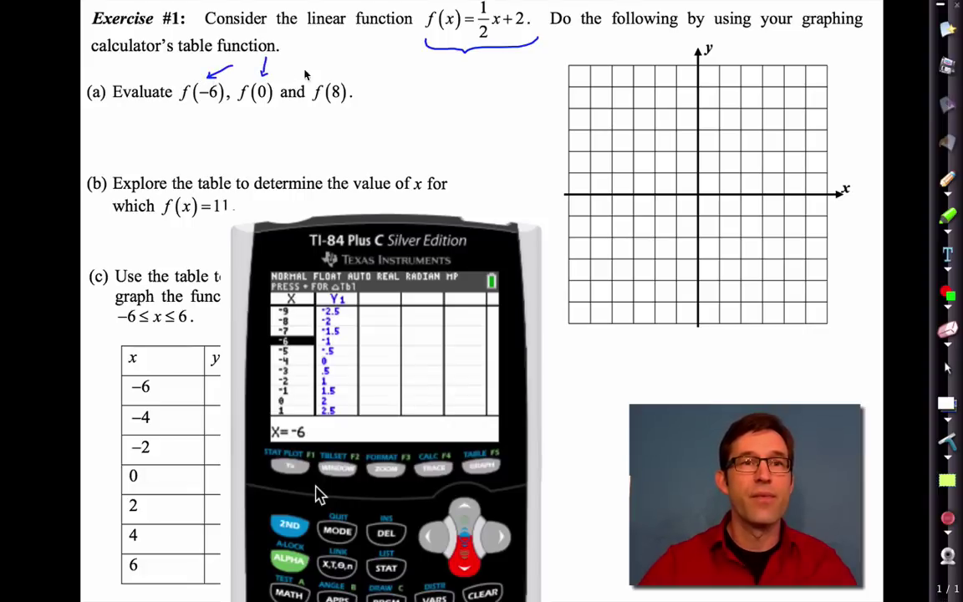
drag(328, 74, 332, 81)
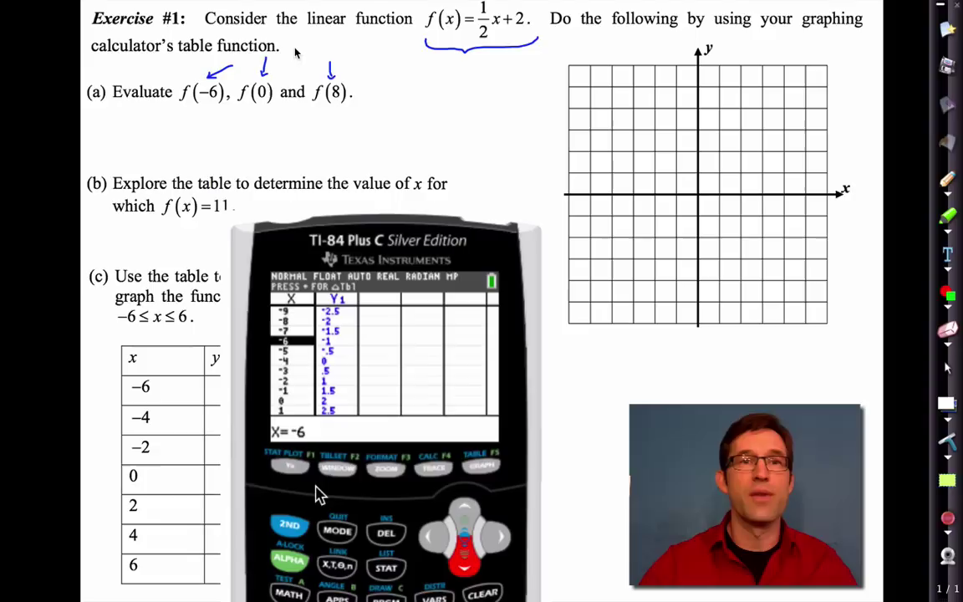
mouse_move(298, 43)
mouse_down()
mouse_move(307, 53)
mouse_move(298, 53)
mouse_up()
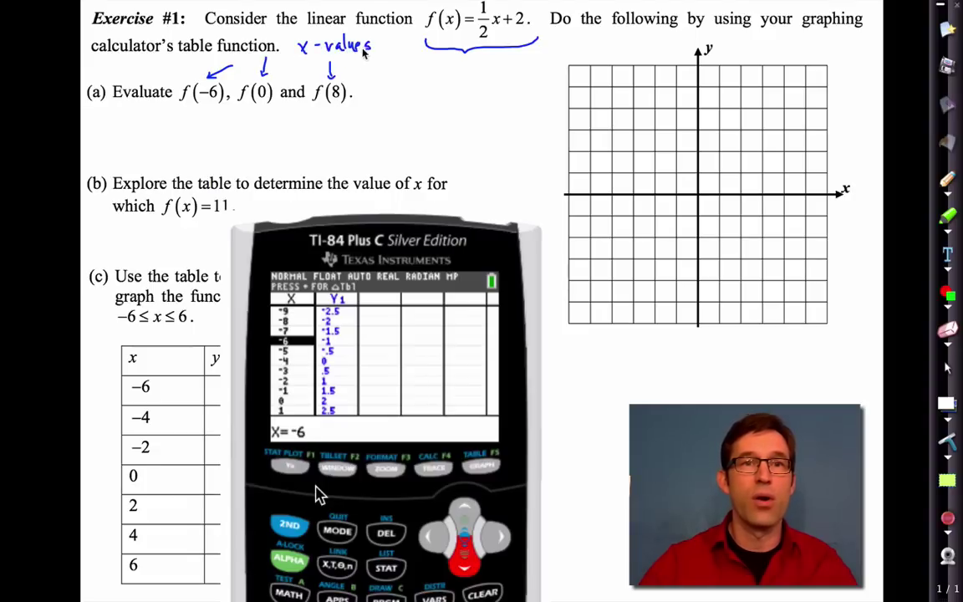
- Write f(-6) = -1, f(0) = 2 and f(8) = 6 under part (a)
drag(113, 118, 126, 126)
drag(130, 120, 167, 119)
drag(161, 124, 189, 124)
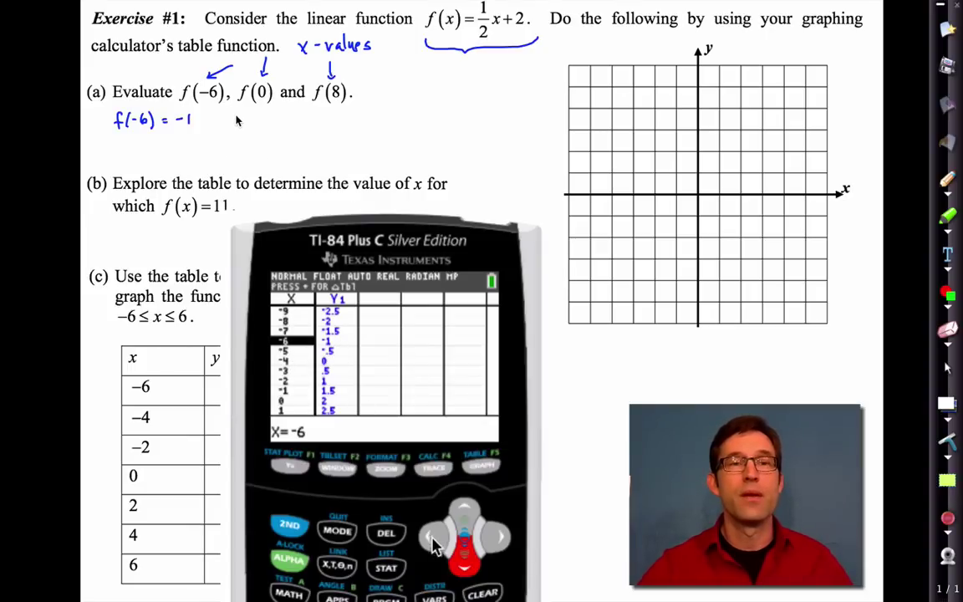
click(464, 567)
mouse_move(241, 114)
mouse_down()
mouse_move(235, 128)
mouse_move(261, 118)
mouse_move(264, 128)
mouse_move(281, 118)
mouse_move(298, 126)
mouse_up()
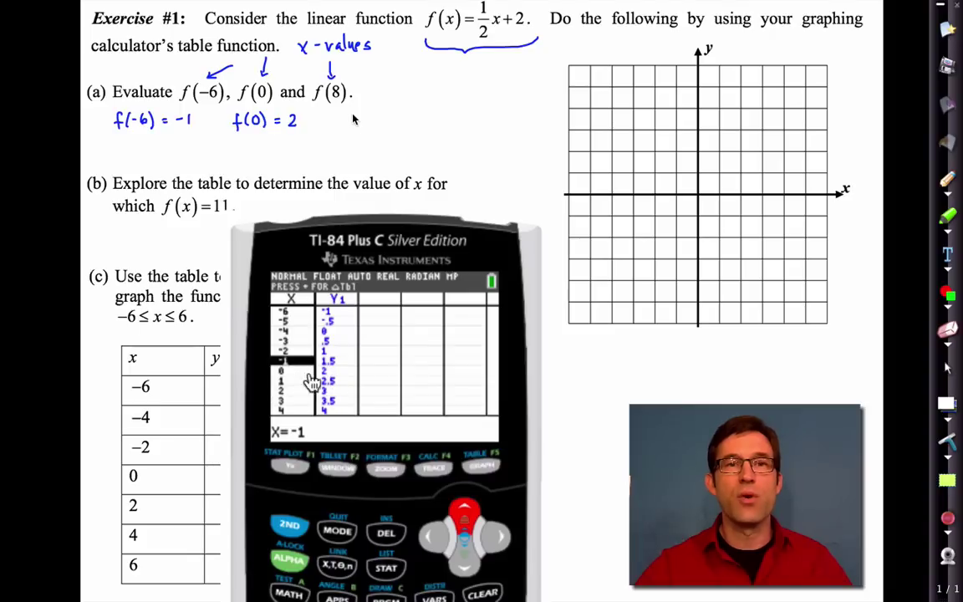
mouse_move(358, 112)
mouse_down()
mouse_move(351, 128)
mouse_move(368, 126)
mouse_move(367, 117)
mouse_move(373, 127)
mouse_move(407, 120)
mouse_up()
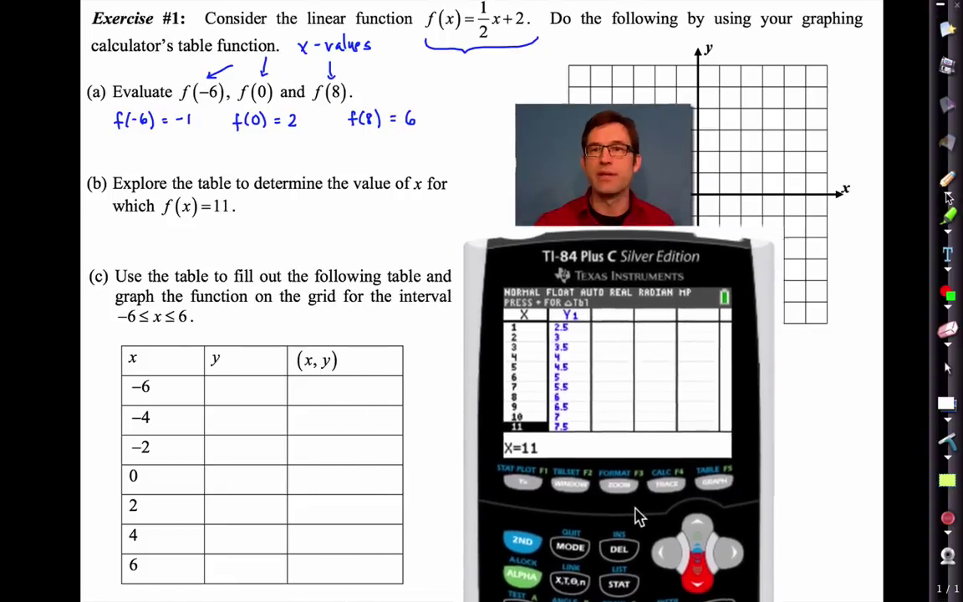
- Switch the pen to red ink and circle the 11 in part (b)
click(947, 196)
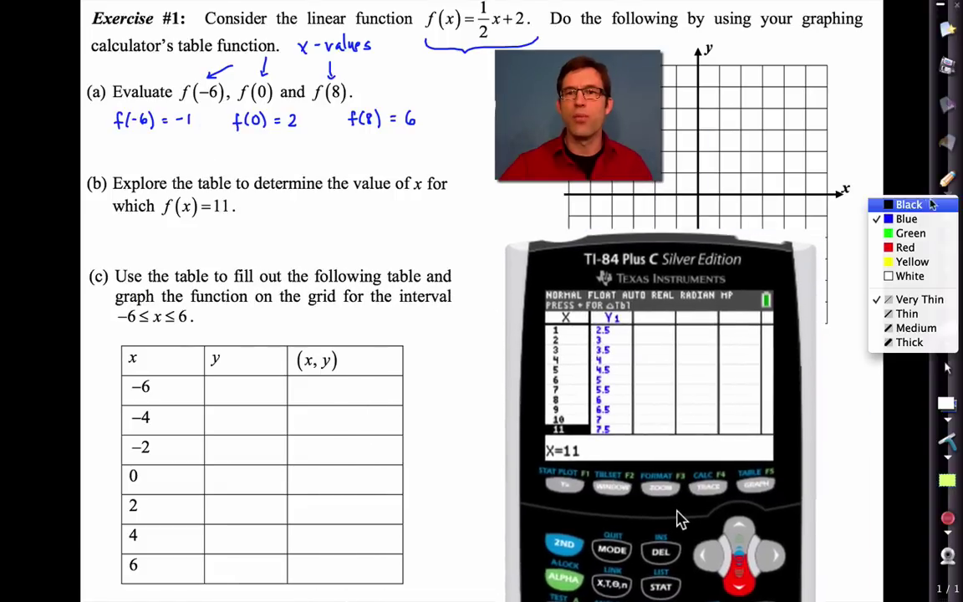
click(900, 248)
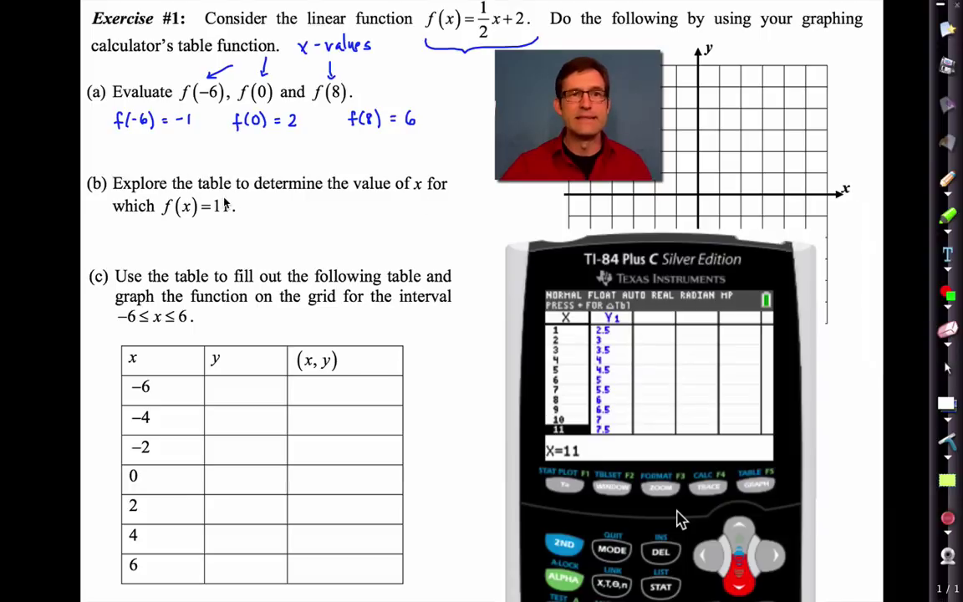
mouse_move(209, 174)
mouse_down()
mouse_move(211, 213)
mouse_move(224, 217)
mouse_move(238, 213)
mouse_move(231, 193)
mouse_move(248, 197)
mouse_move(306, 164)
mouse_move(357, 167)
mouse_up()
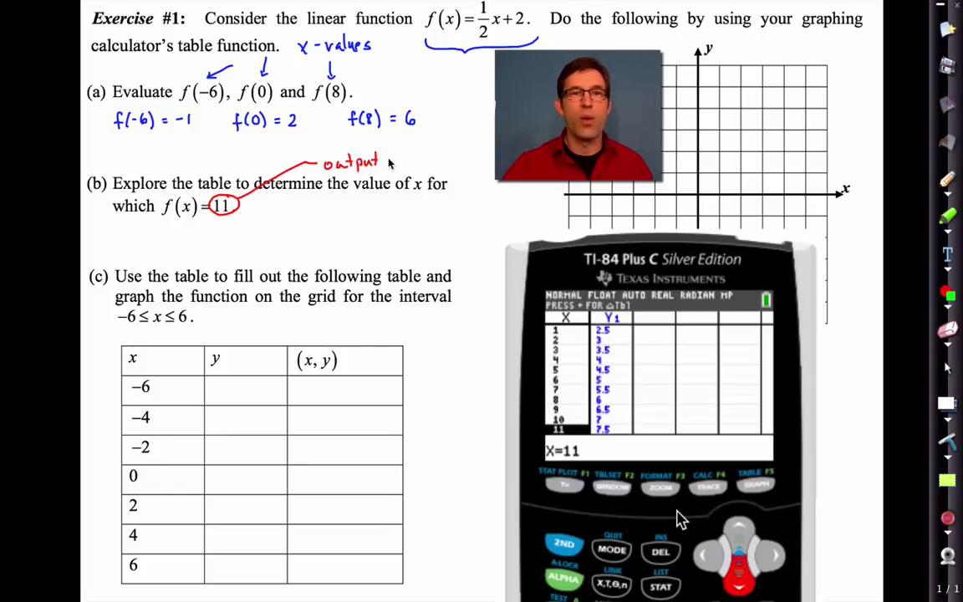
- Label part (b)'s output as y-values and switch the pen back to blue
drag(397, 165, 400, 159)
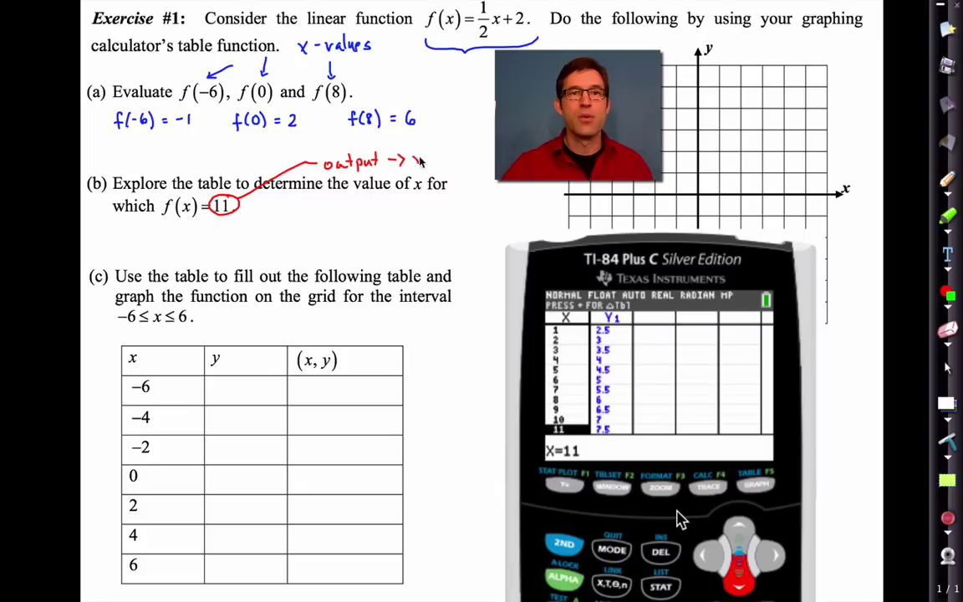
drag(450, 161, 476, 166)
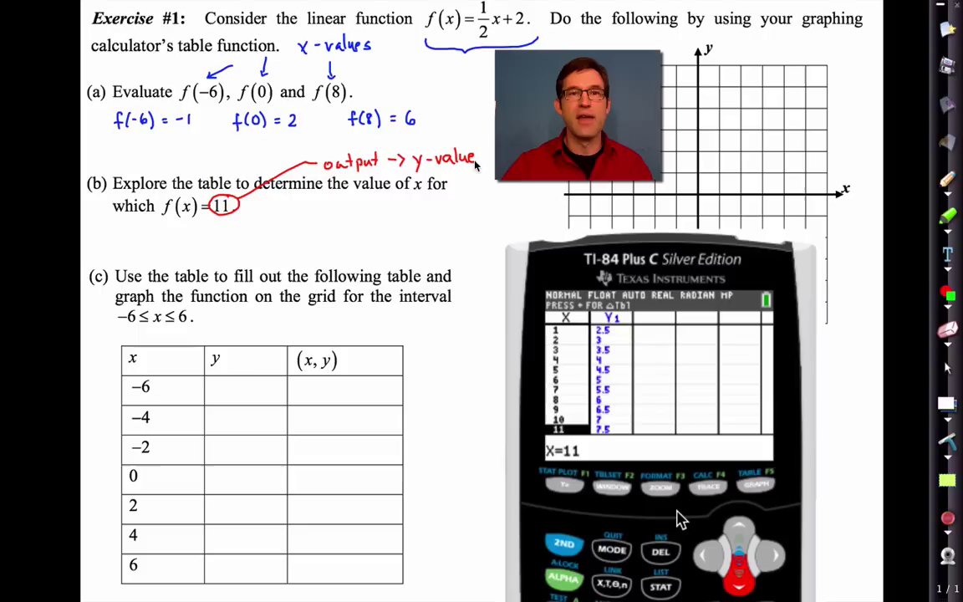
click(947, 193)
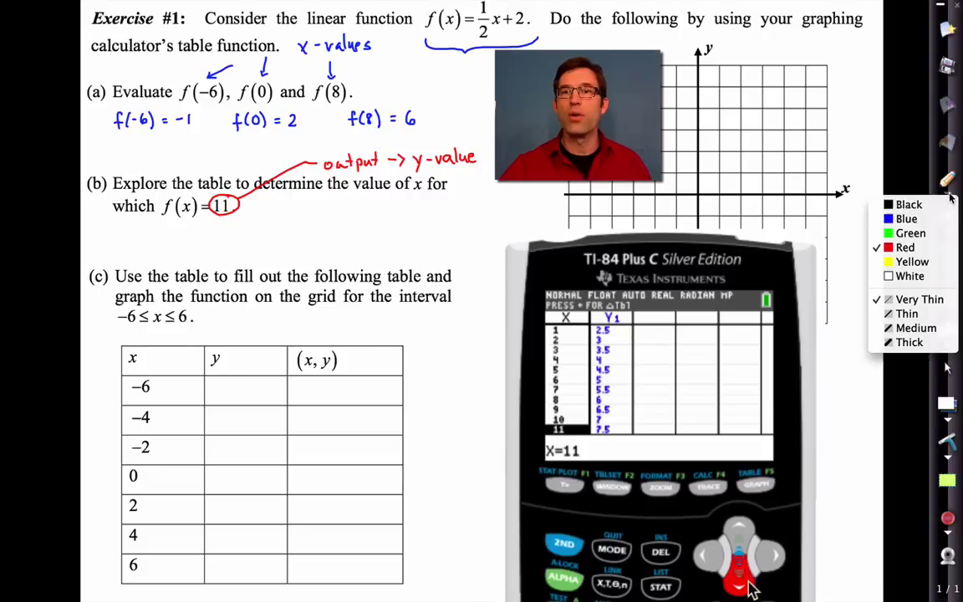
click(909, 219)
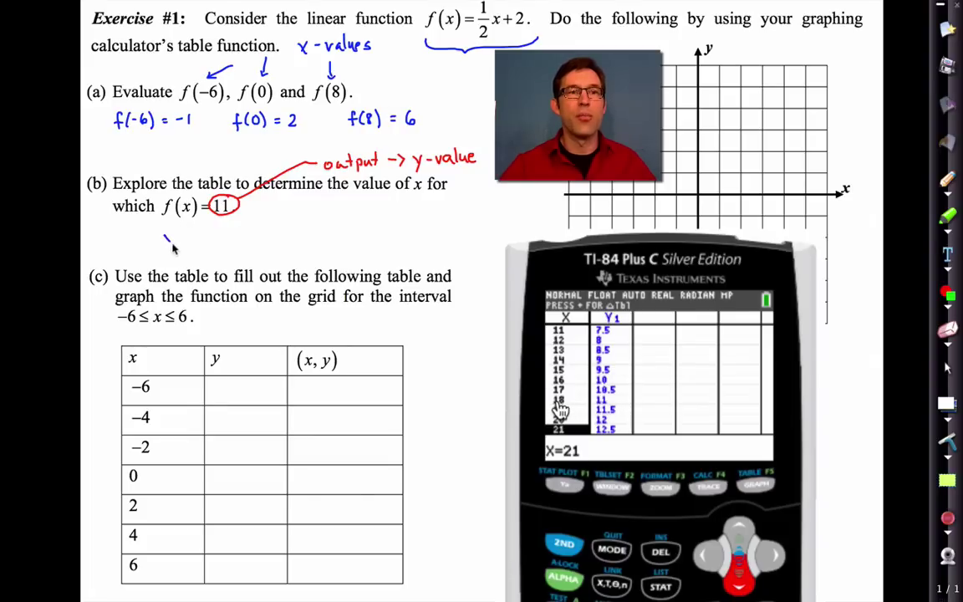
- Write x = 18 under part (b) with the check ½x + 2 = 11, substituting 18
mouse_move(167, 239)
mouse_down()
mouse_move(208, 240)
mouse_move(207, 222)
mouse_move(149, 241)
mouse_move(180, 253)
mouse_move(226, 227)
mouse_up()
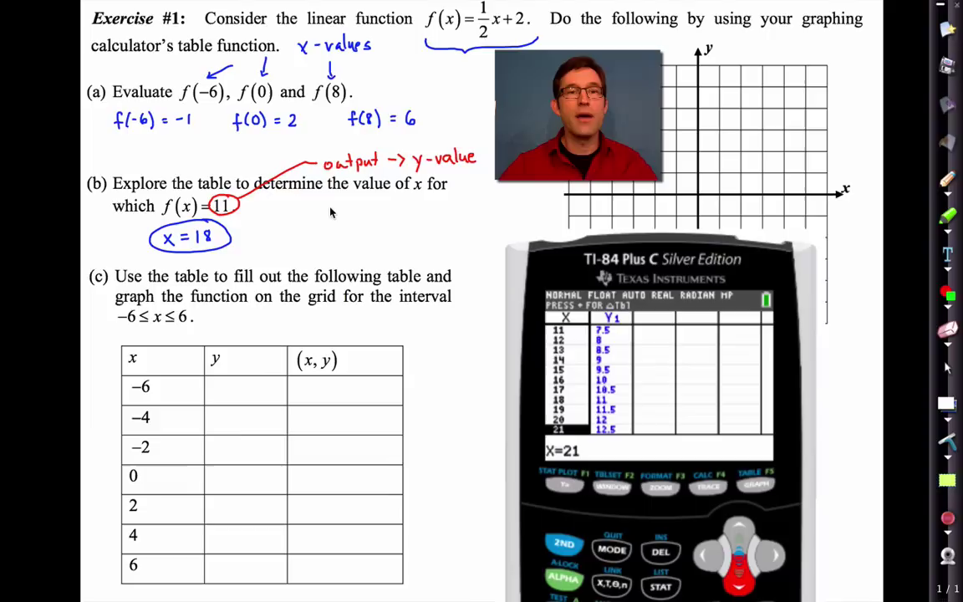
drag(330, 209, 334, 222)
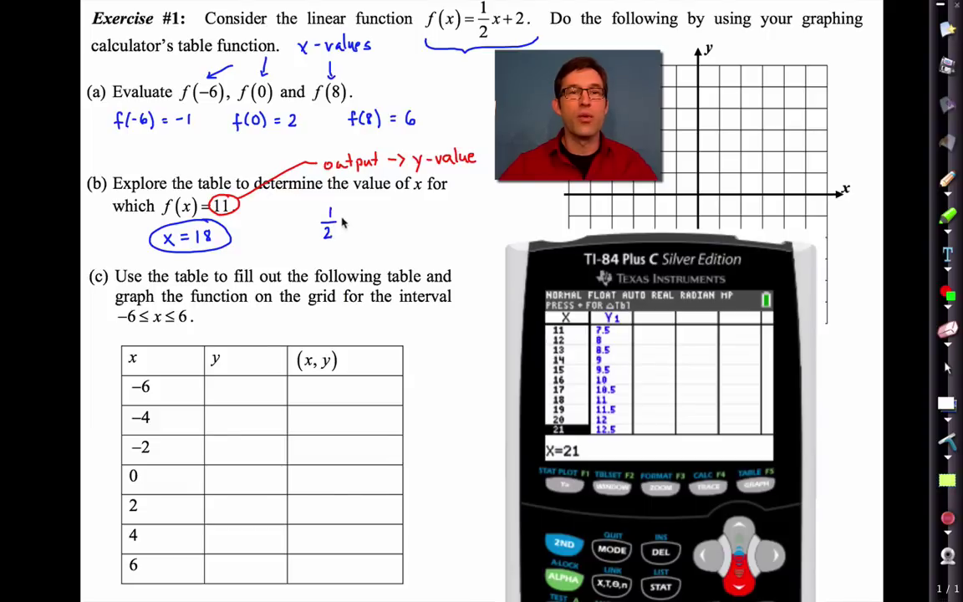
mouse_move(369, 216)
mouse_down()
mouse_move(380, 227)
mouse_move(407, 224)
mouse_up()
drag(415, 213, 415, 224)
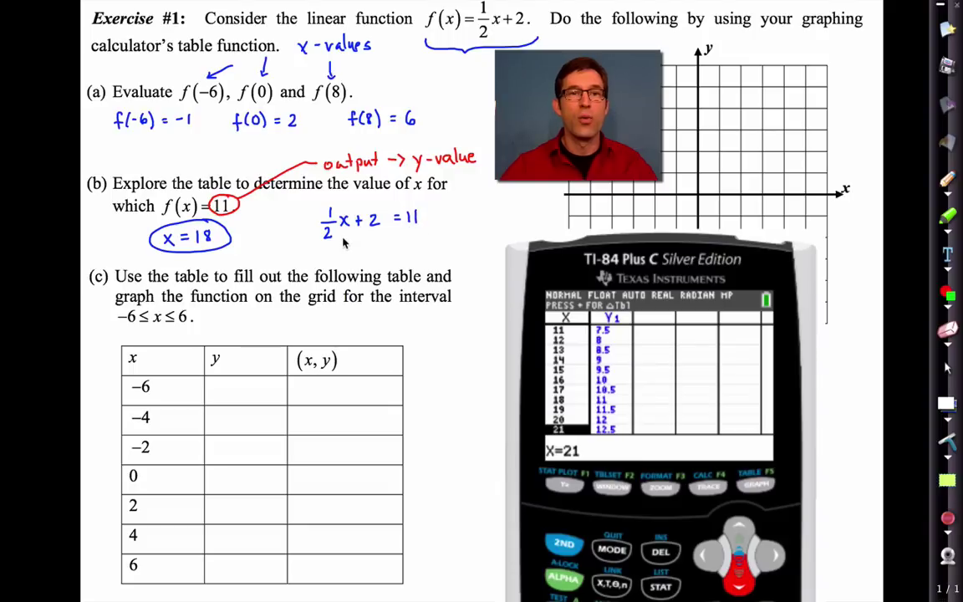
drag(343, 243, 354, 244)
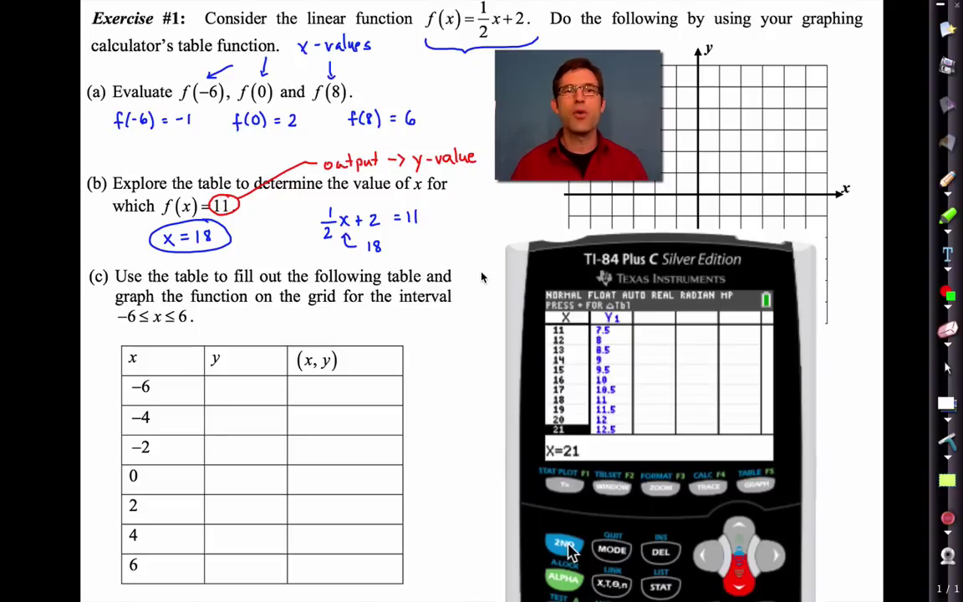
- Set TBLSET to TblStart -6 and ΔTbl 2, then show the table
click(564, 545)
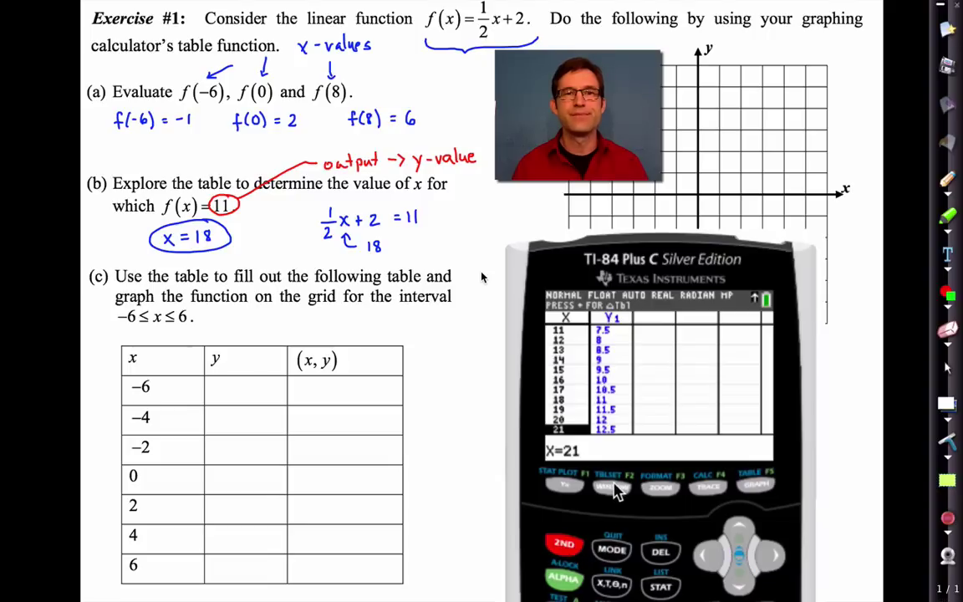
click(614, 488)
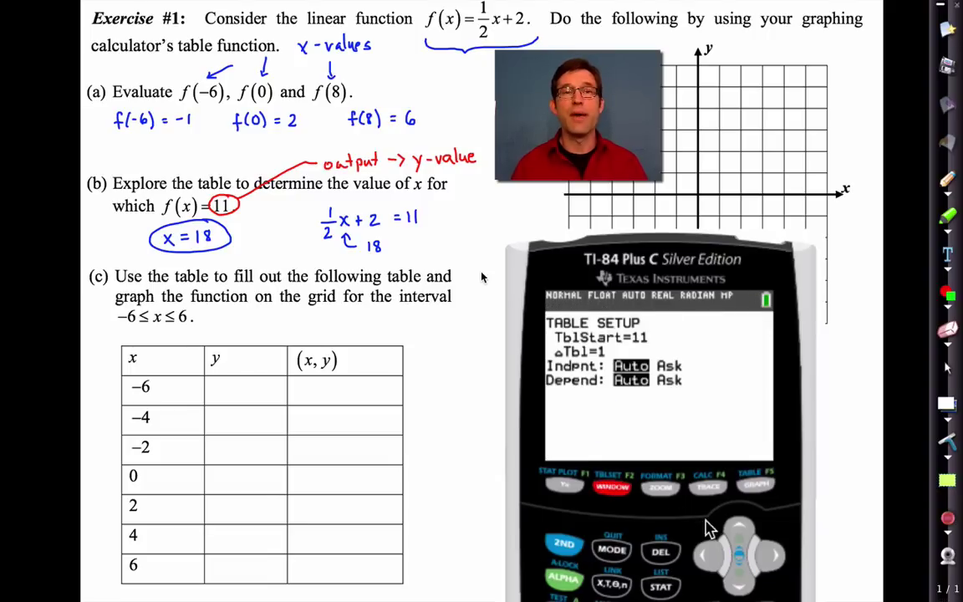
text(-6)
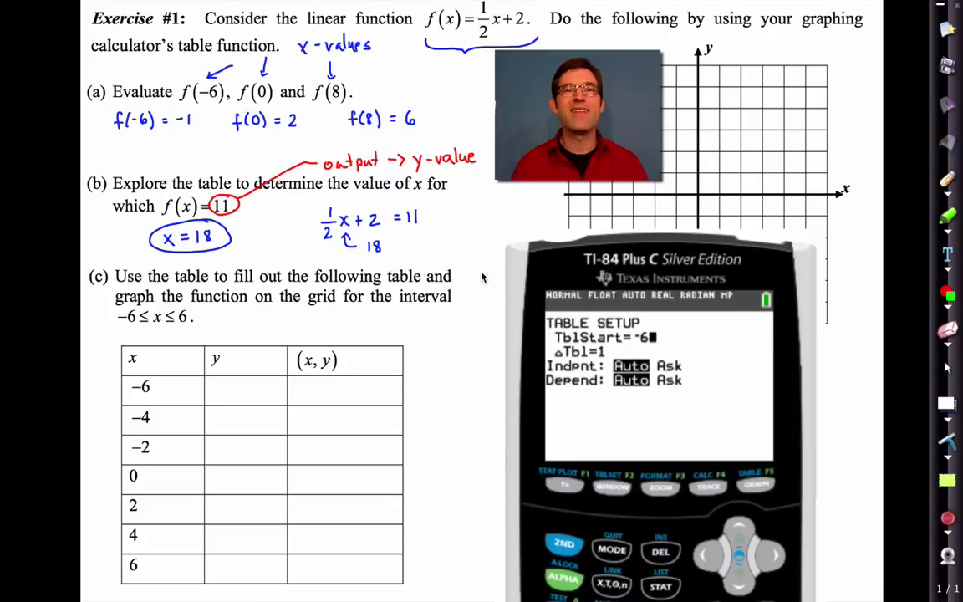
key(Down)
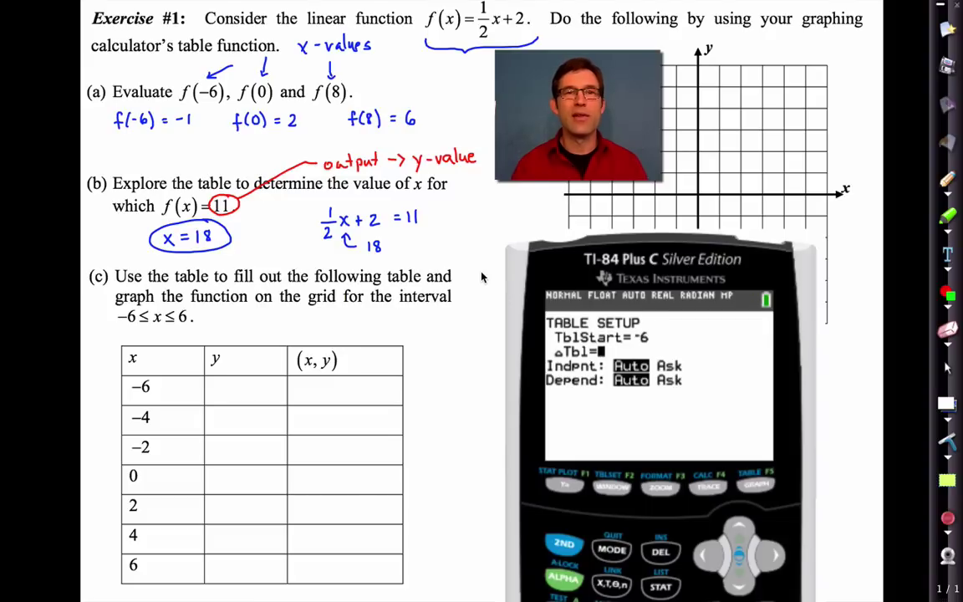
text(2)
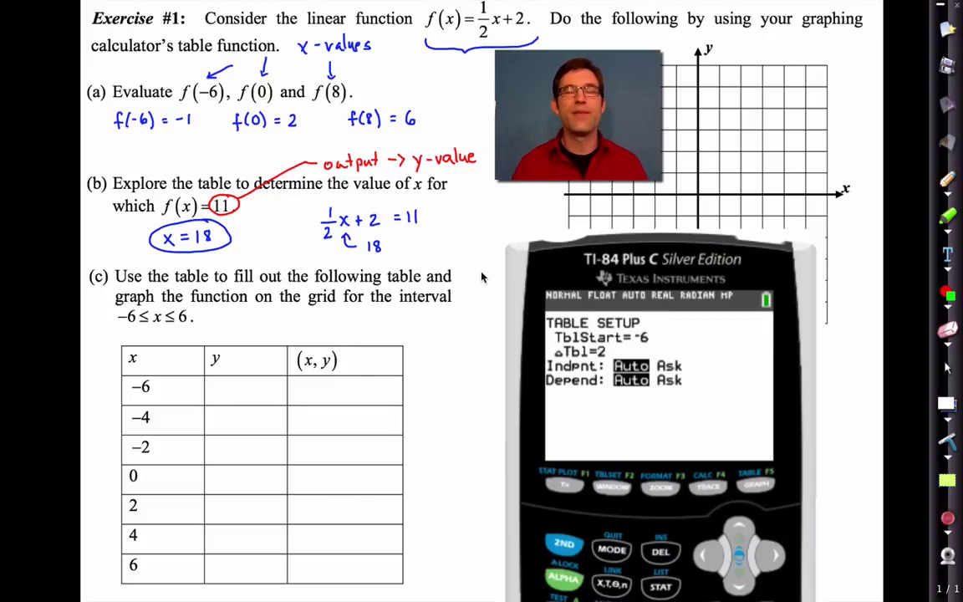
key(Down)
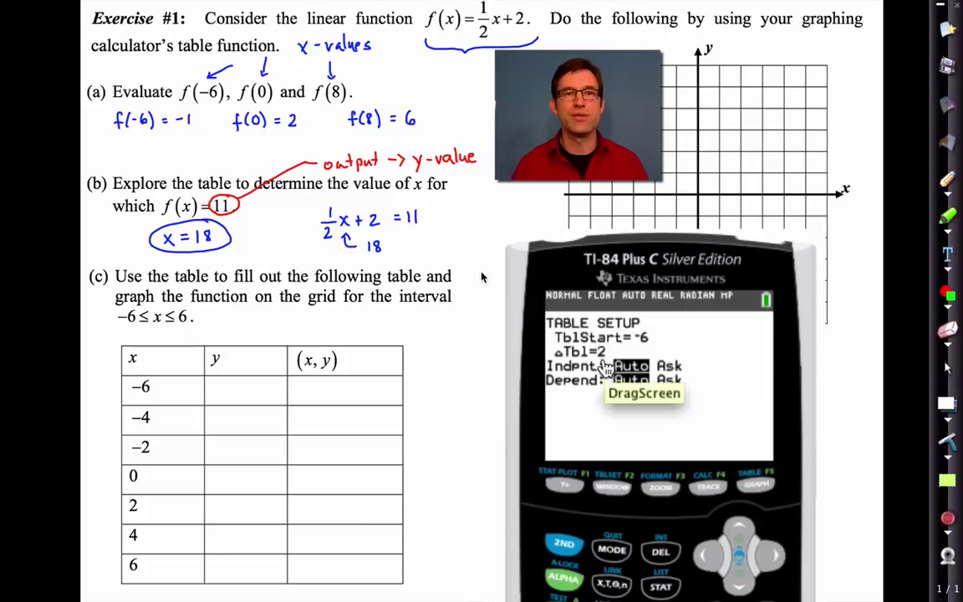
click(574, 542)
click(756, 488)
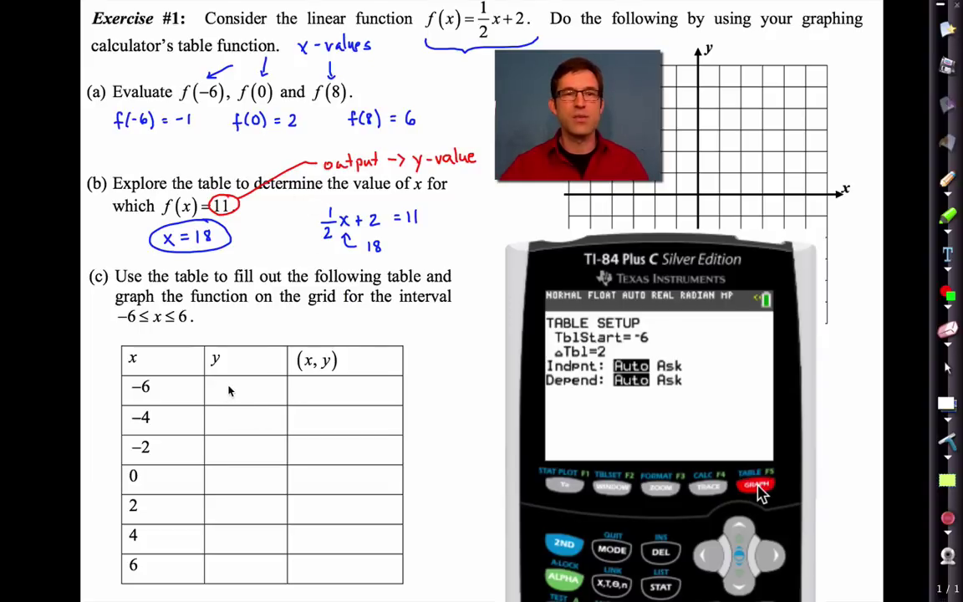
- Copy the y-values -1 through 5 from the step-2 table into part (c)'s y column
drag(224, 390, 237, 400)
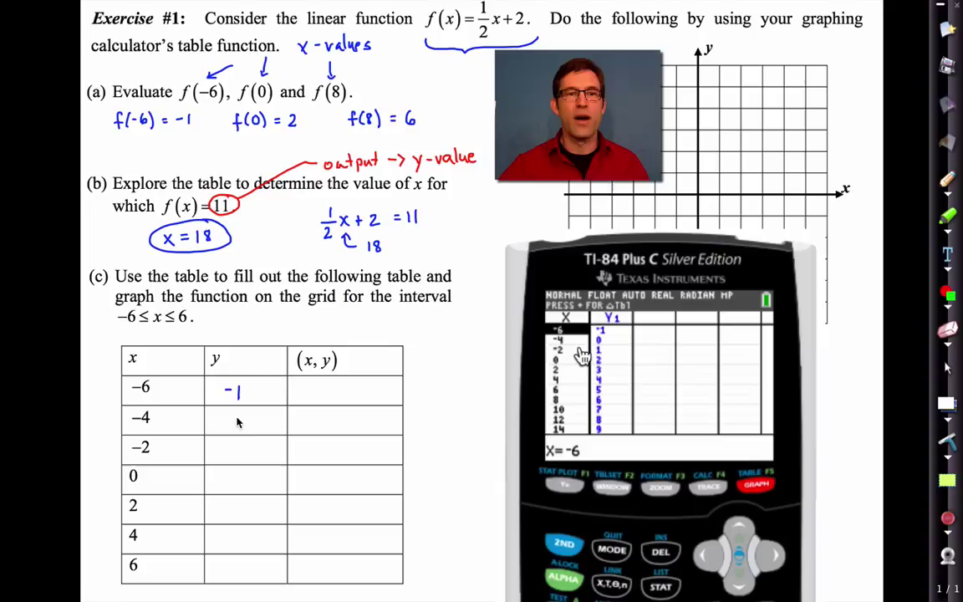
mouse_move(241, 418)
mouse_down()
mouse_move(235, 429)
mouse_move(242, 419)
mouse_up()
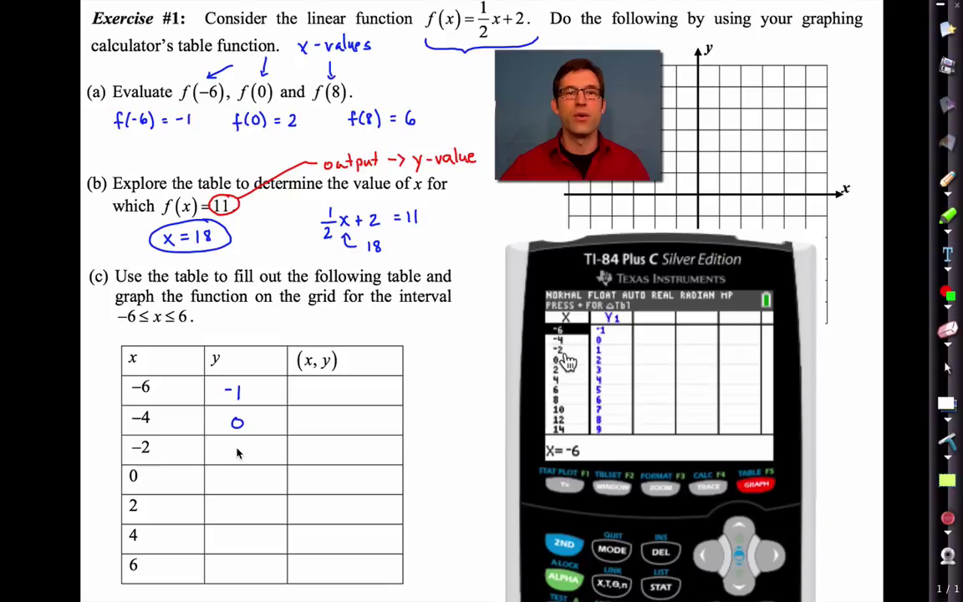
mouse_move(236, 443)
mouse_down()
mouse_move(244, 484)
mouse_move(231, 516)
mouse_move(235, 540)
mouse_move(243, 539)
mouse_move(233, 577)
mouse_up()
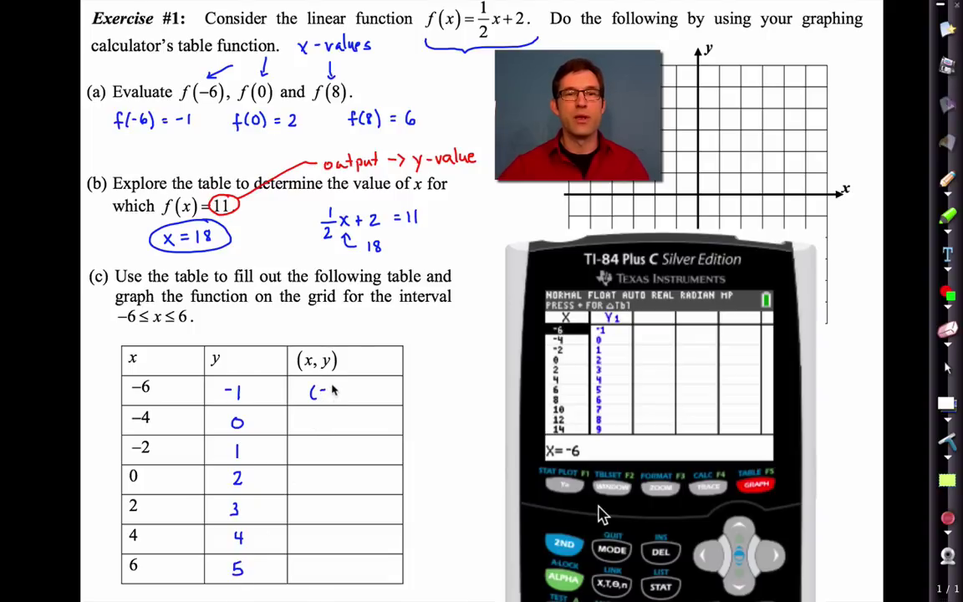
- Write ordered pairs (-6, -1), (-4, 0), (0, 2), (2, 3), (4, 4) in part (c)'s (x, y) column
mouse_move(334, 386)
mouse_down()
mouse_move(340, 400)
mouse_move(367, 399)
mouse_up()
drag(315, 415, 314, 427)
mouse_move(319, 421)
mouse_down()
mouse_move(359, 419)
mouse_move(356, 434)
mouse_move(313, 456)
mouse_move(357, 458)
mouse_up()
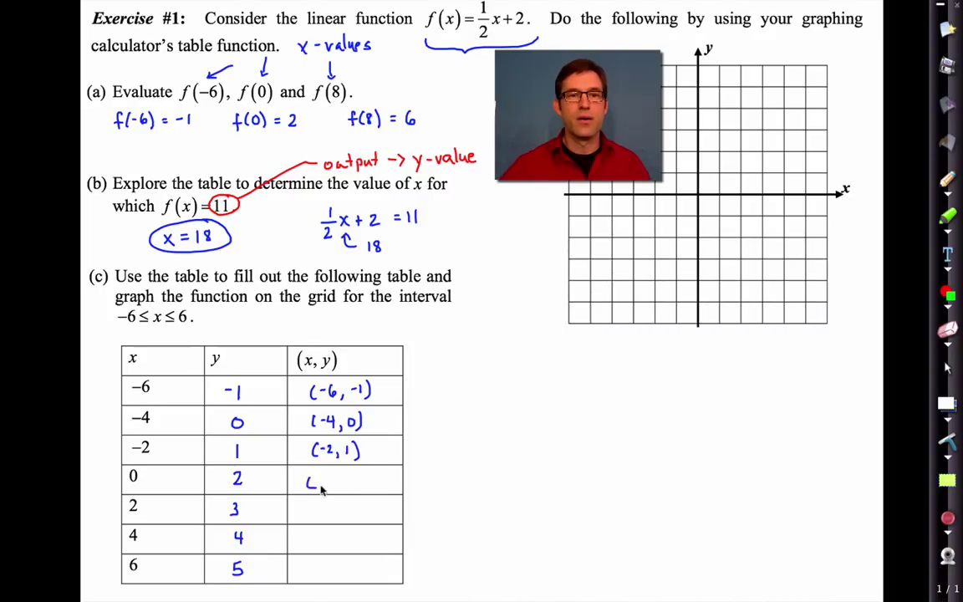
mouse_move(320, 489)
mouse_down()
mouse_move(353, 476)
mouse_move(353, 490)
mouse_move(330, 518)
mouse_up()
mouse_move(333, 514)
mouse_down()
mouse_move(355, 519)
mouse_move(315, 544)
mouse_move(329, 539)
mouse_up()
mouse_move(342, 532)
mouse_down()
mouse_move(354, 548)
mouse_move(313, 576)
mouse_move(354, 578)
mouse_up()
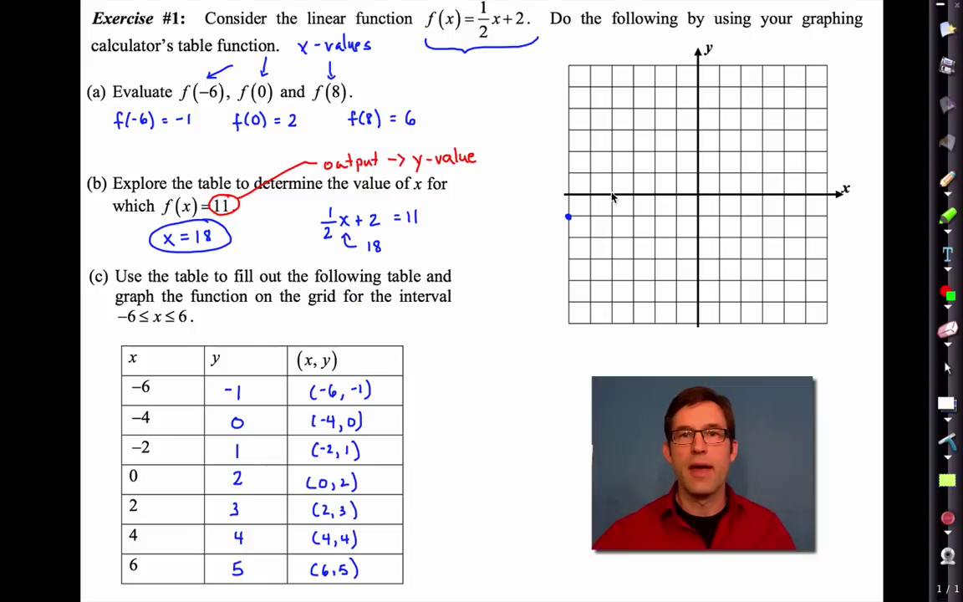
- Plot the point (-2, 1) and draw a straight line through all seven points
click(655, 173)
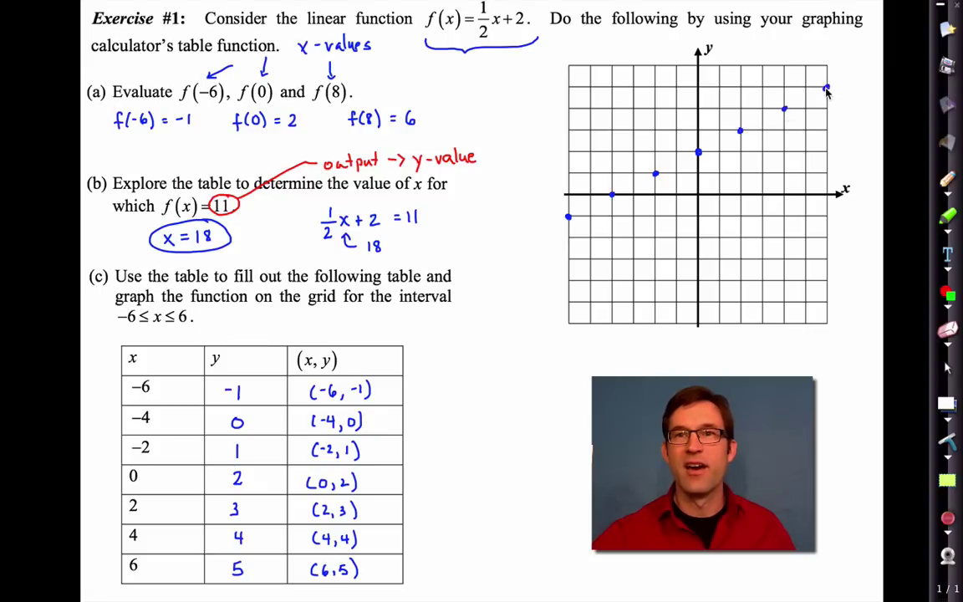
click(603, 203)
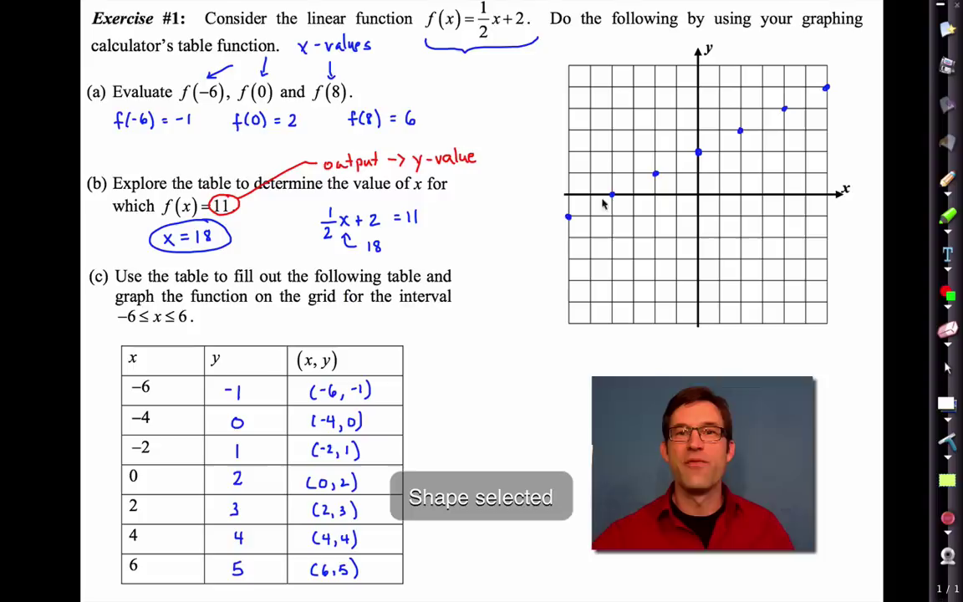
drag(568, 217, 848, 77)
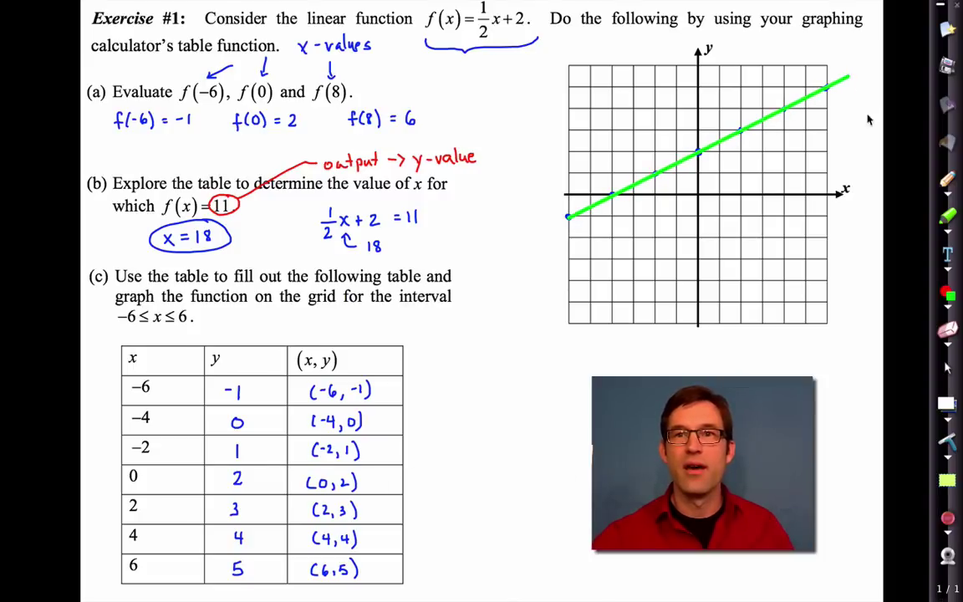
- Switch the pen to green and draw arrowheads at both ends of the line
right_click(856, 177)
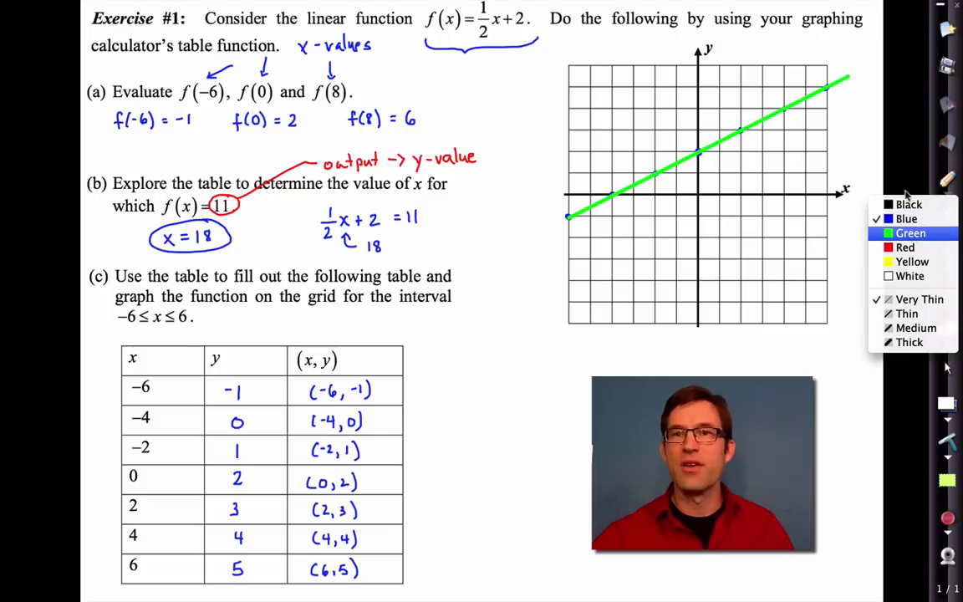
click(907, 194)
drag(839, 72, 843, 85)
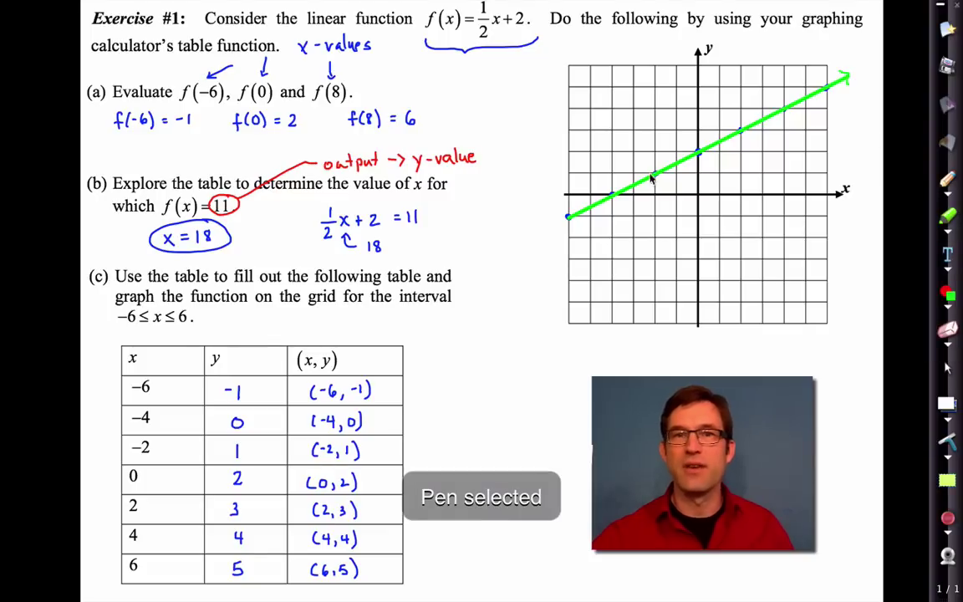
mouse_move(568, 217)
mouse_down()
mouse_move(546, 227)
mouse_move(552, 219)
mouse_move(557, 232)
mouse_up()
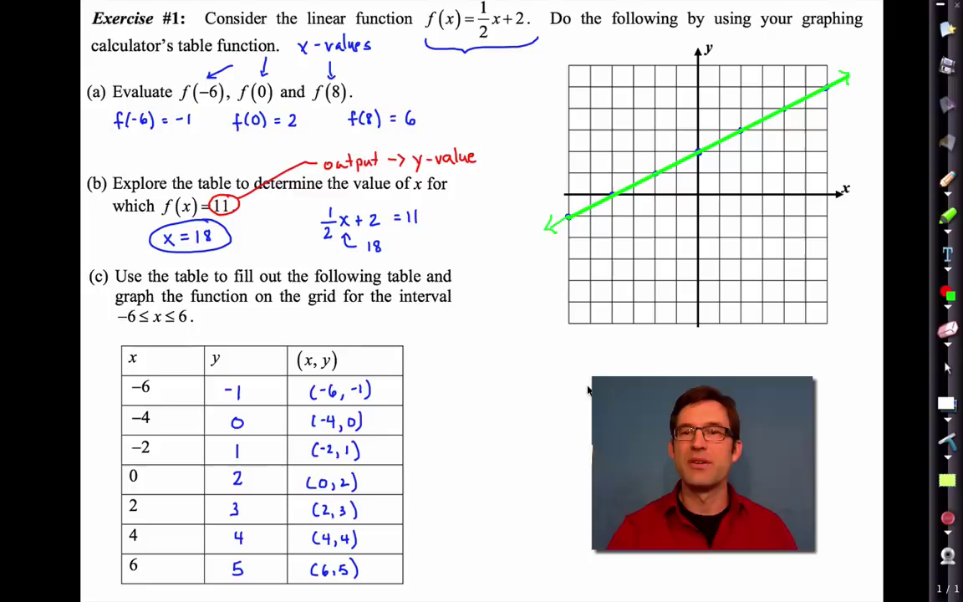
- Erase all ink annotations from the worksheet page
click(951, 449)
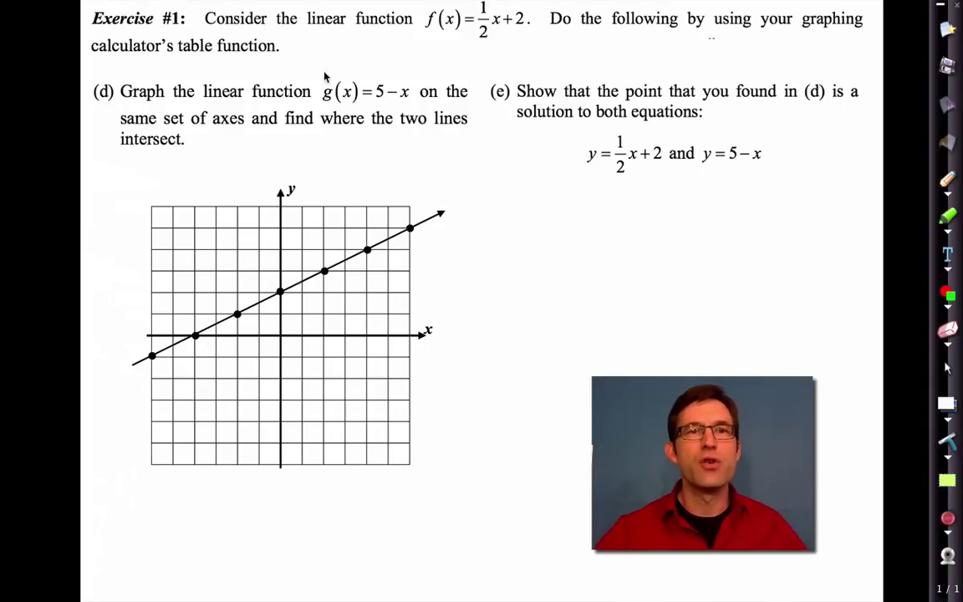
- Circle g(x) = 5 − x on the worksheet in green
mouse_move(331, 77)
mouse_down()
mouse_move(317, 85)
mouse_move(319, 102)
mouse_move(416, 106)
mouse_move(361, 72)
mouse_move(302, 74)
mouse_move(313, 81)
mouse_up()
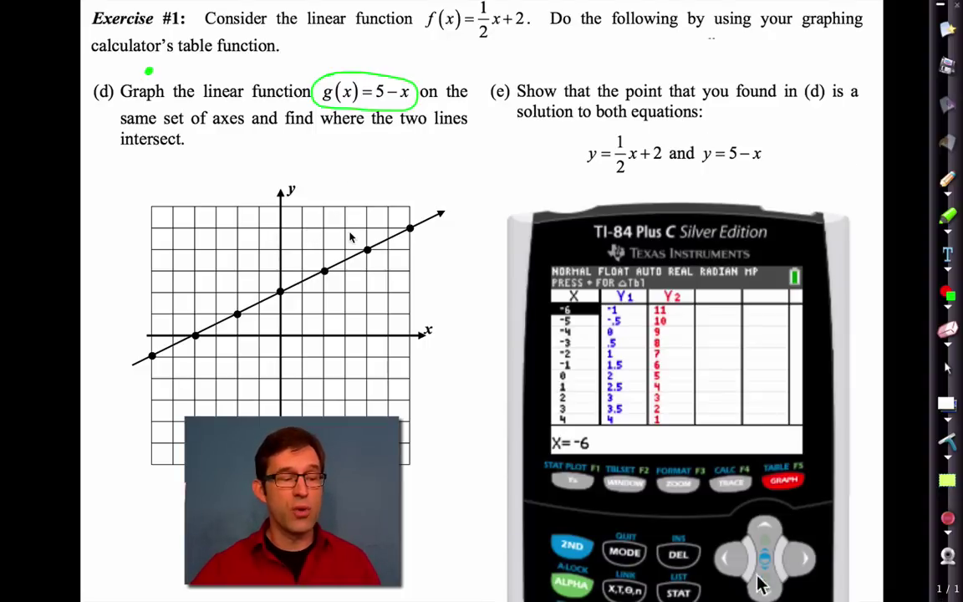
- Scroll the calculator table down to x = −1 and mark the values x = 0, y = 5
click(777, 592)
click(777, 592)
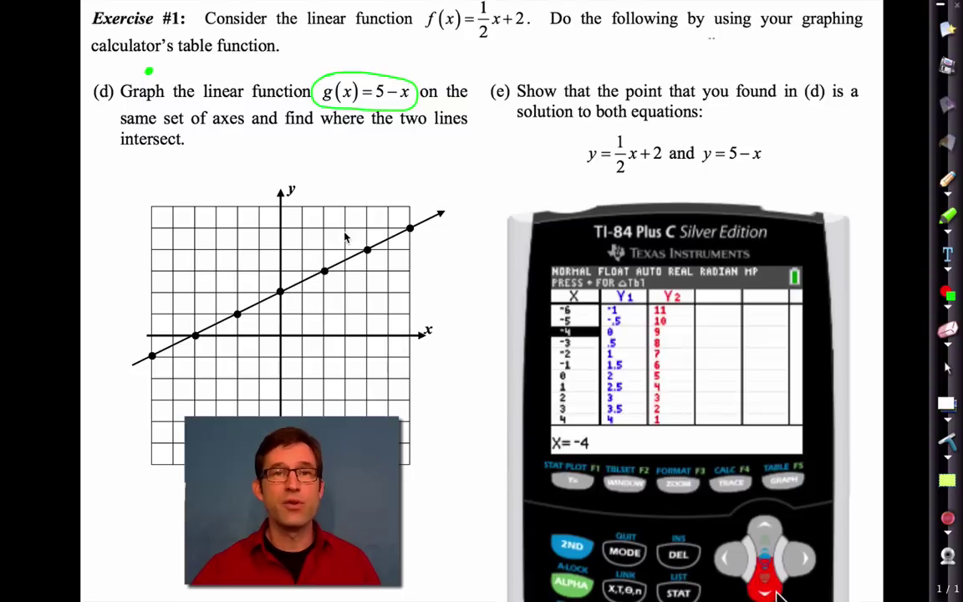
click(777, 592)
click(777, 592)
click(776, 592)
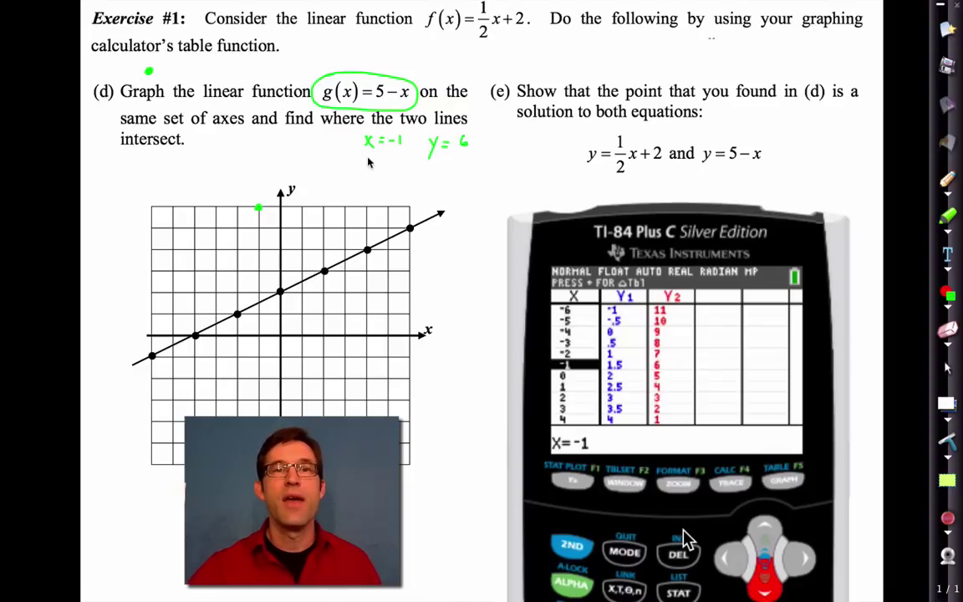
mouse_move(366, 160)
mouse_down()
mouse_move(373, 170)
mouse_move(456, 175)
mouse_up()
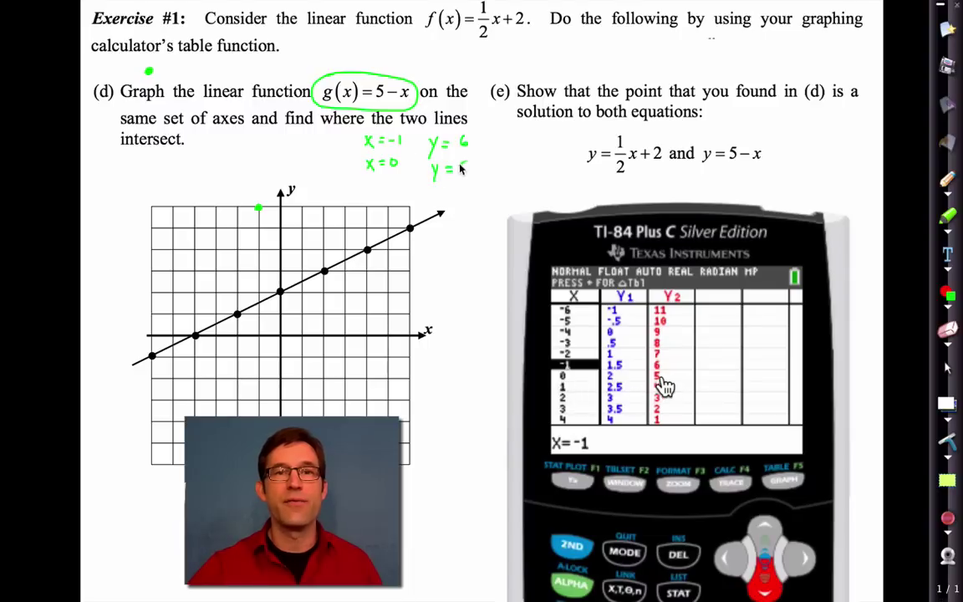
- Plot the g(x) table points in green, circle the intersection, and draw the line through them
click(303, 250)
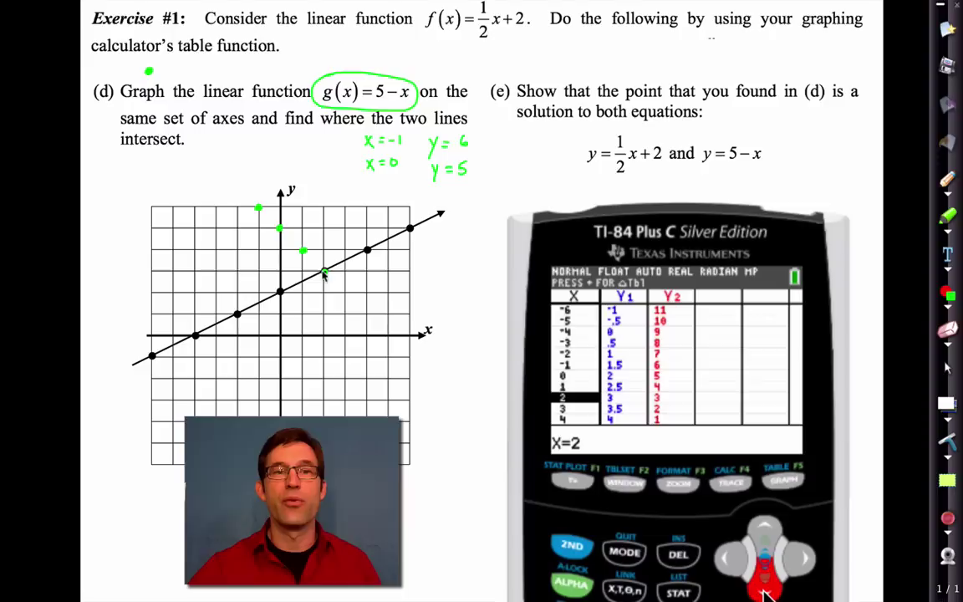
drag(325, 280, 325, 278)
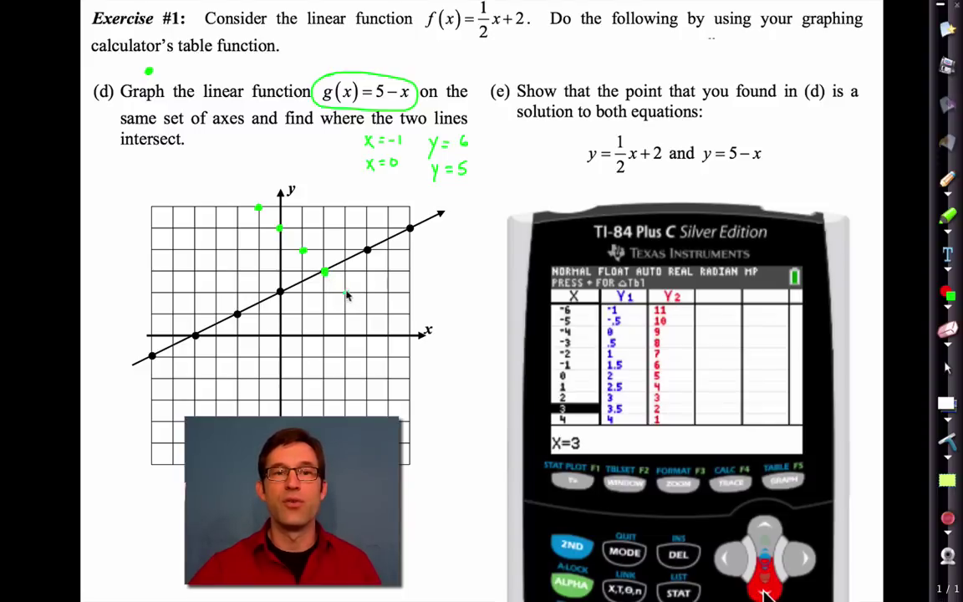
click(345, 293)
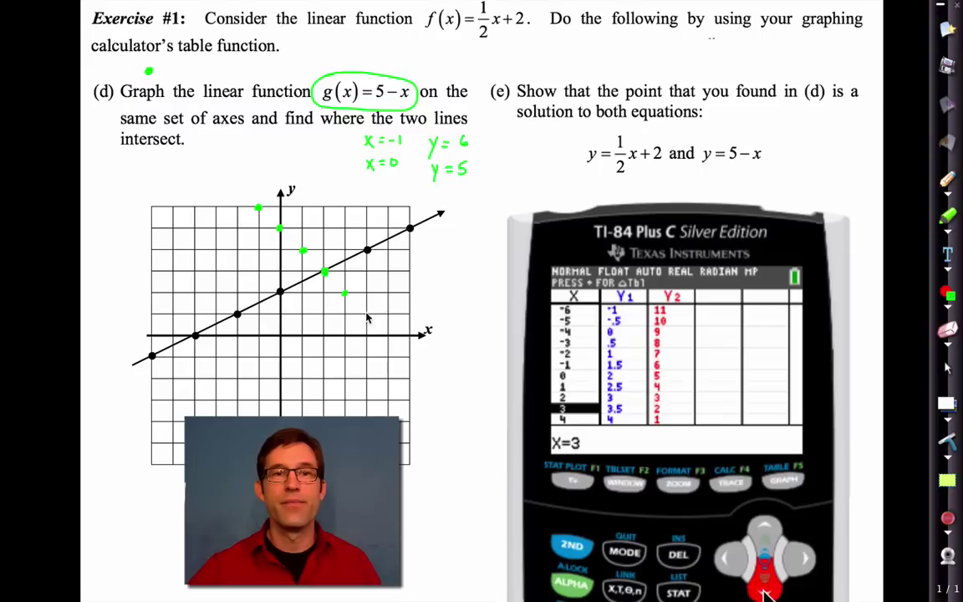
click(366, 314)
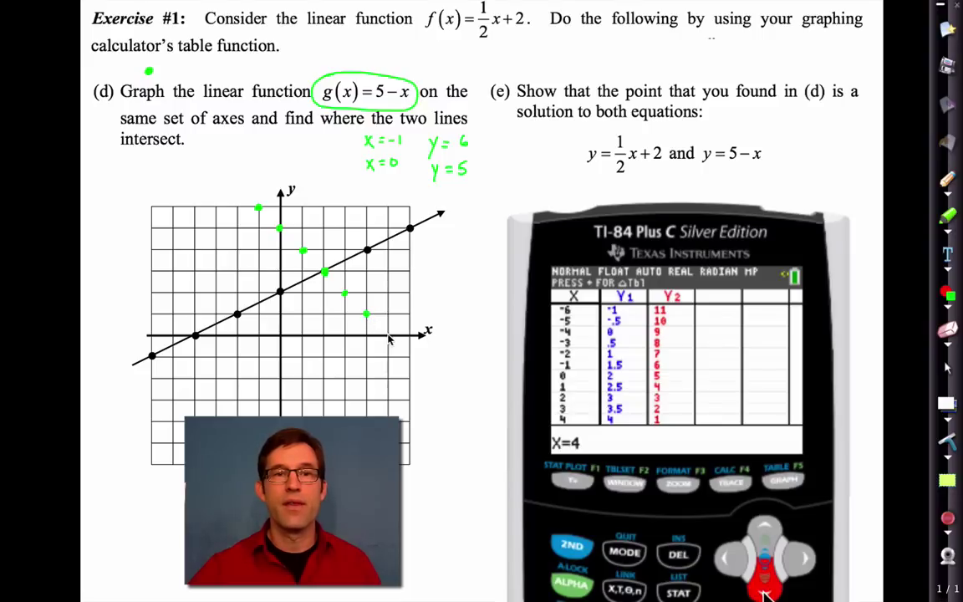
click(388, 335)
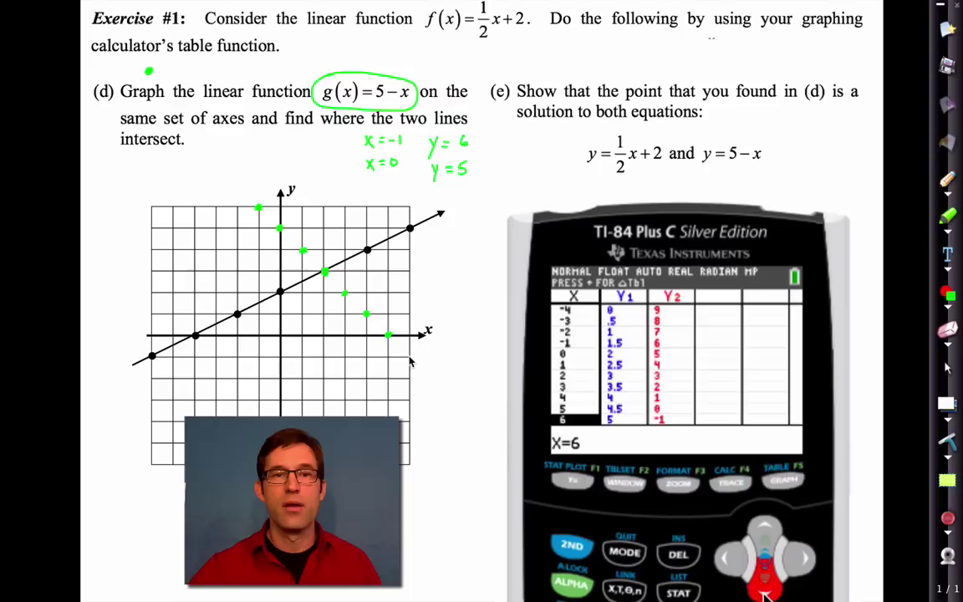
click(410, 356)
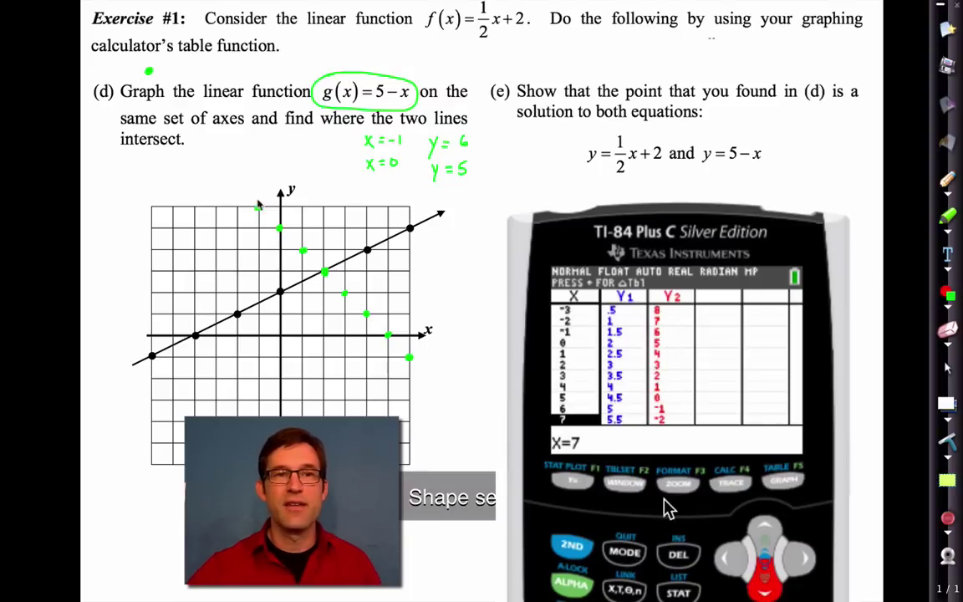
mouse_move(233, 173)
mouse_down()
mouse_move(331, 295)
mouse_move(427, 381)
mouse_up()
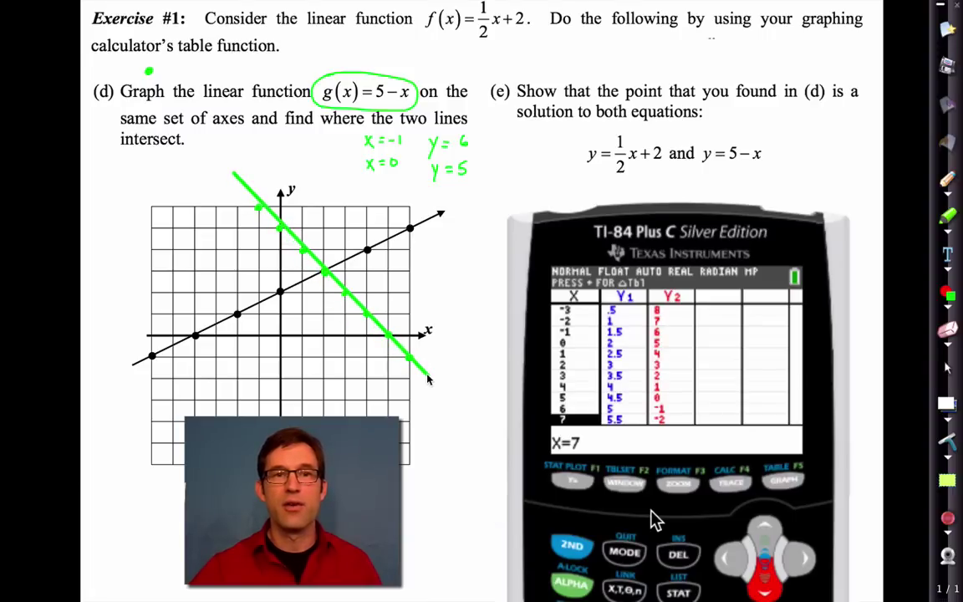
- Label the green line g(x) and add arrowheads to its ends and the black line's left end
click(948, 370)
key(Page_Down)
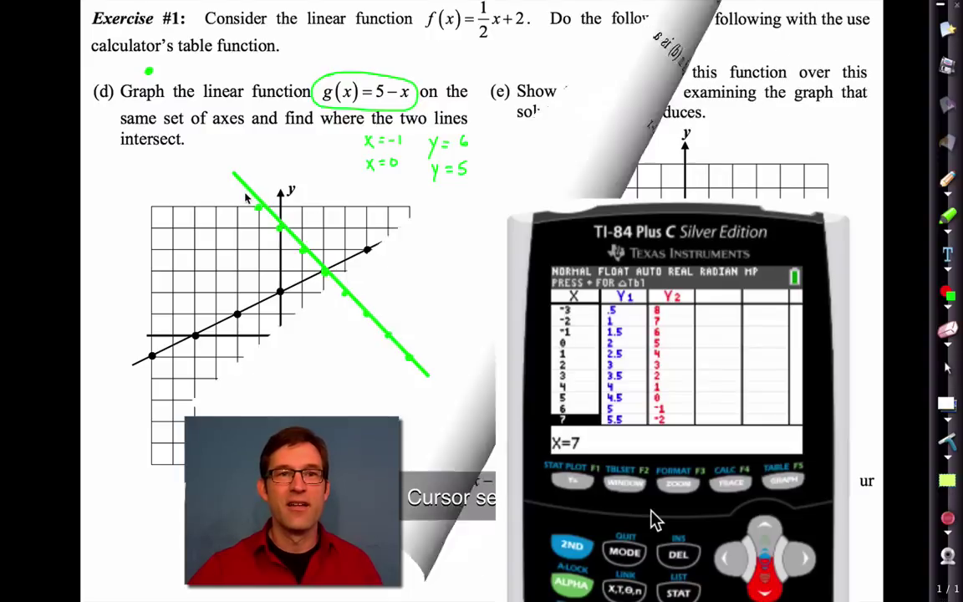
key(Page_Up)
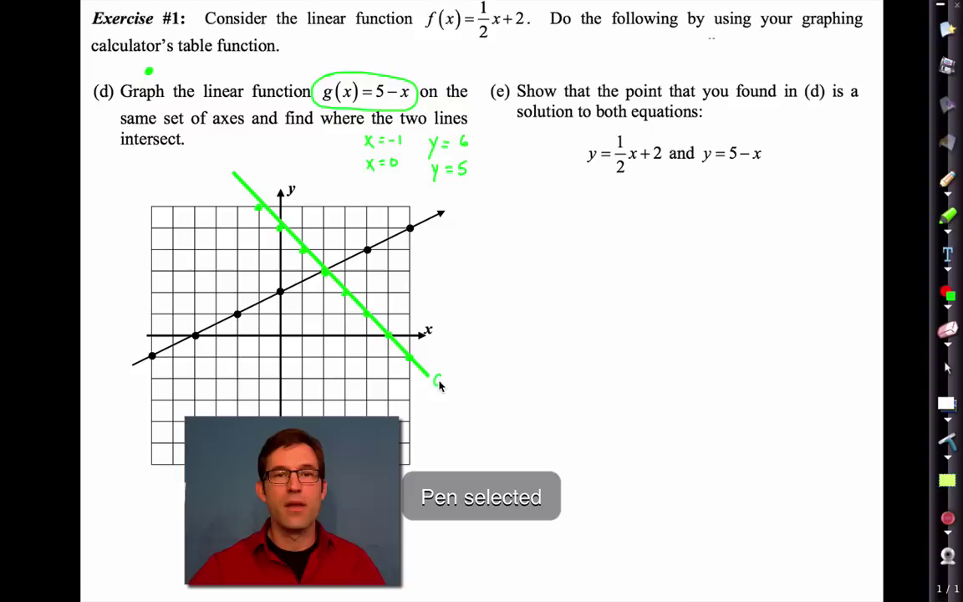
mouse_move(441, 376)
mouse_down()
mouse_move(434, 397)
mouse_move(455, 384)
mouse_move(428, 378)
mouse_up()
mouse_move(232, 183)
mouse_down()
mouse_move(232, 173)
mouse_move(243, 176)
mouse_up()
mouse_move(138, 361)
mouse_down()
mouse_move(130, 366)
mouse_move(139, 370)
mouse_up()
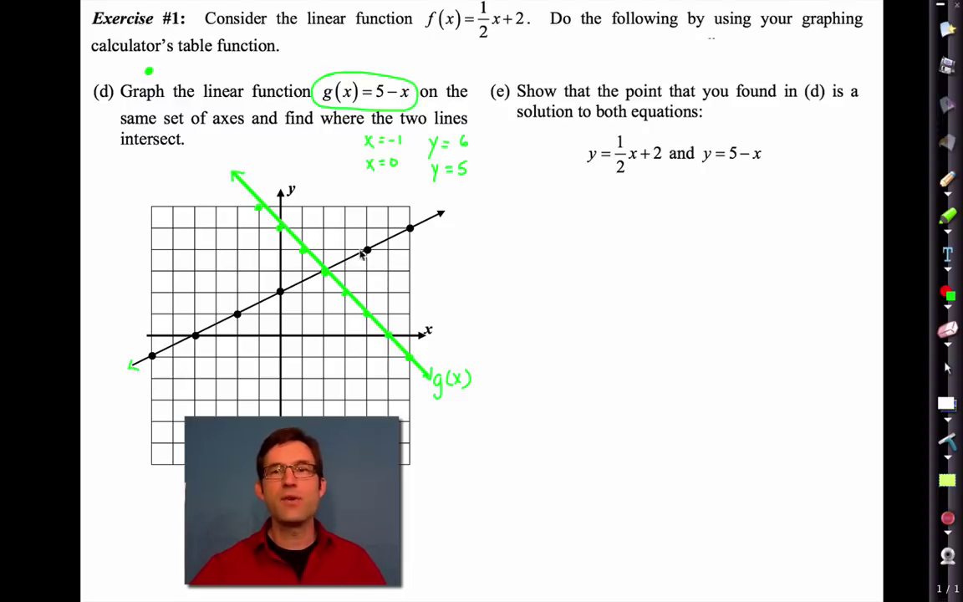
- Switch the ink to blue and circle the intersection of the two lines
click(948, 195)
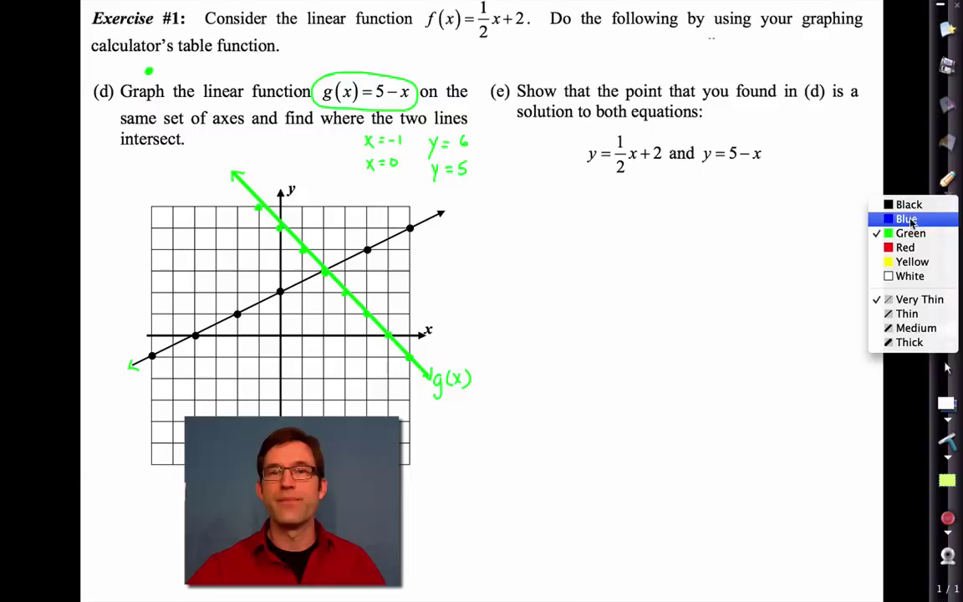
click(899, 215)
mouse_move(326, 255)
mouse_down()
mouse_move(318, 285)
mouse_move(339, 284)
mouse_move(323, 256)
mouse_up()
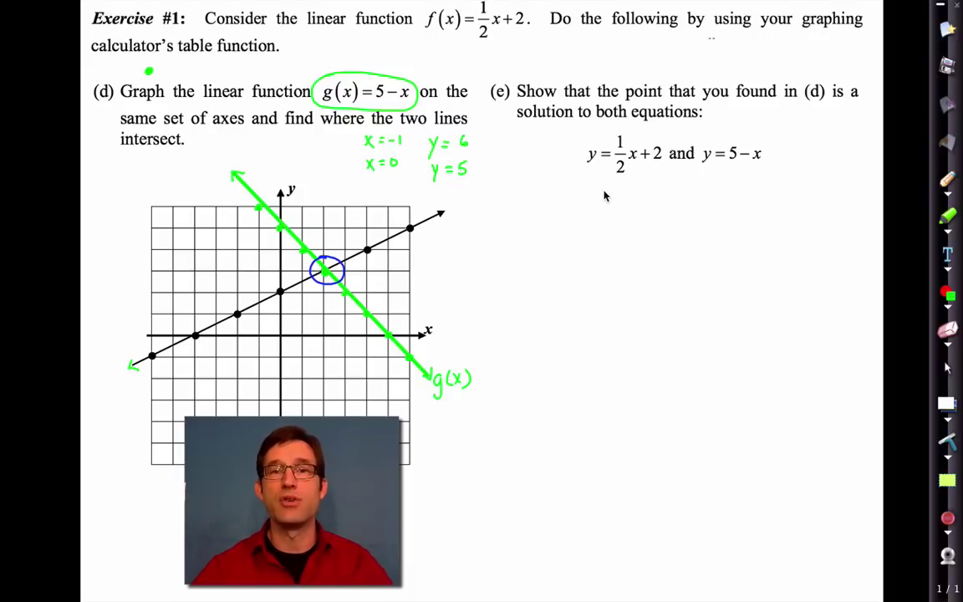
- Check (2, 3) in the first equation: 3 = ½(2) + 2 simplifies to 3 = 3
mouse_move(593, 177)
mouse_down()
mouse_move(566, 201)
mouse_move(574, 204)
mouse_up()
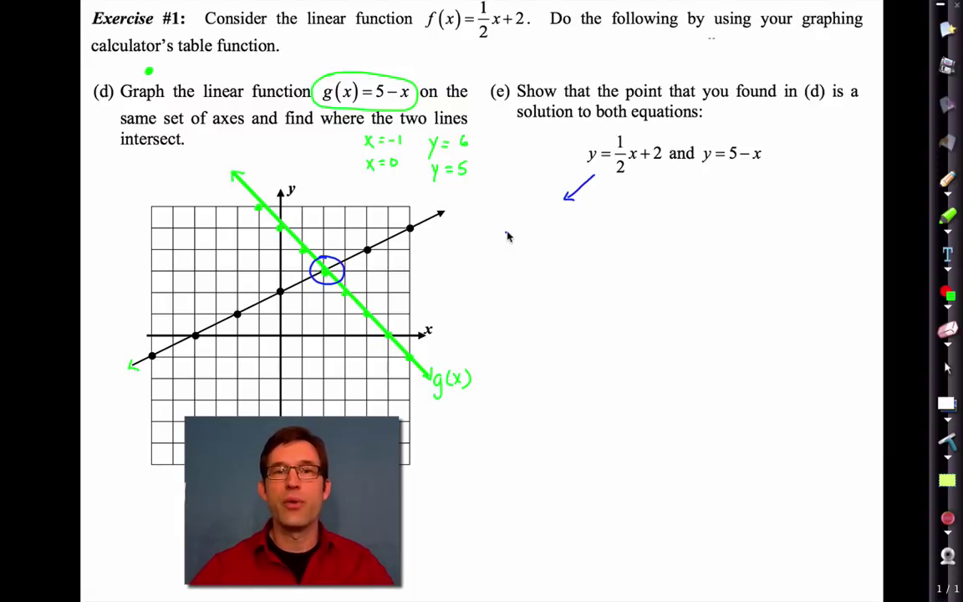
mouse_move(504, 231)
mouse_down()
mouse_move(512, 243)
mouse_move(546, 234)
mouse_up()
mouse_move(538, 237)
mouse_down()
mouse_move(578, 239)
mouse_move(594, 228)
mouse_move(615, 236)
mouse_up()
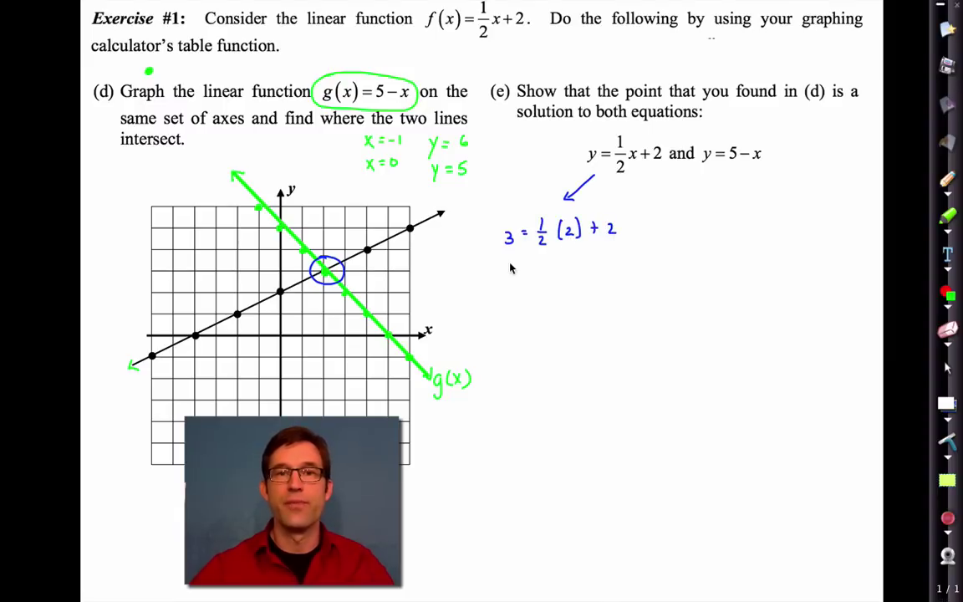
drag(527, 273, 576, 268)
mouse_move(571, 262)
mouse_down()
mouse_move(572, 273)
mouse_move(584, 273)
mouse_up()
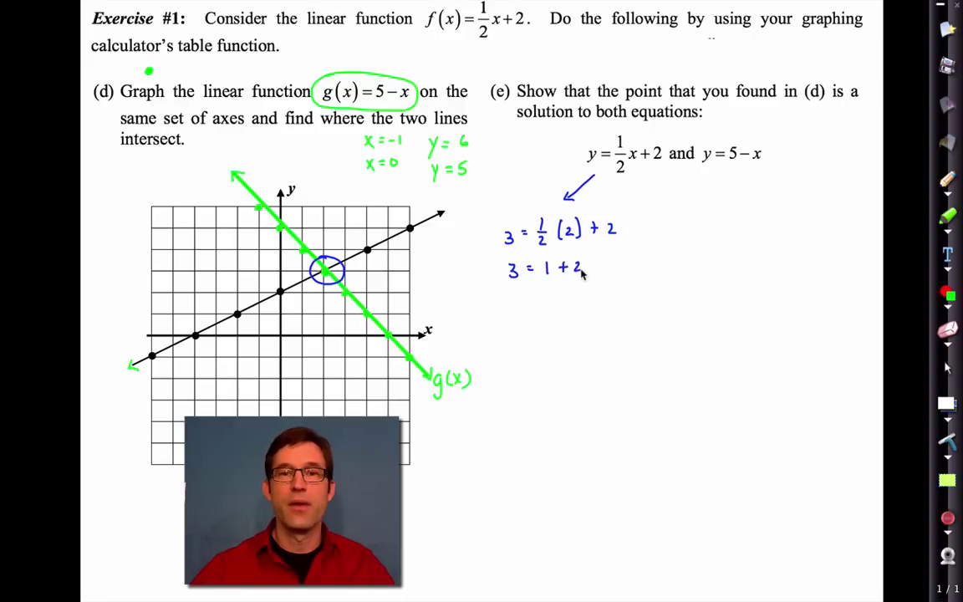
mouse_move(515, 299)
mouse_down()
mouse_move(521, 307)
mouse_move(537, 299)
mouse_up()
mouse_move(528, 304)
mouse_down()
mouse_move(575, 300)
mouse_move(588, 289)
mouse_up()
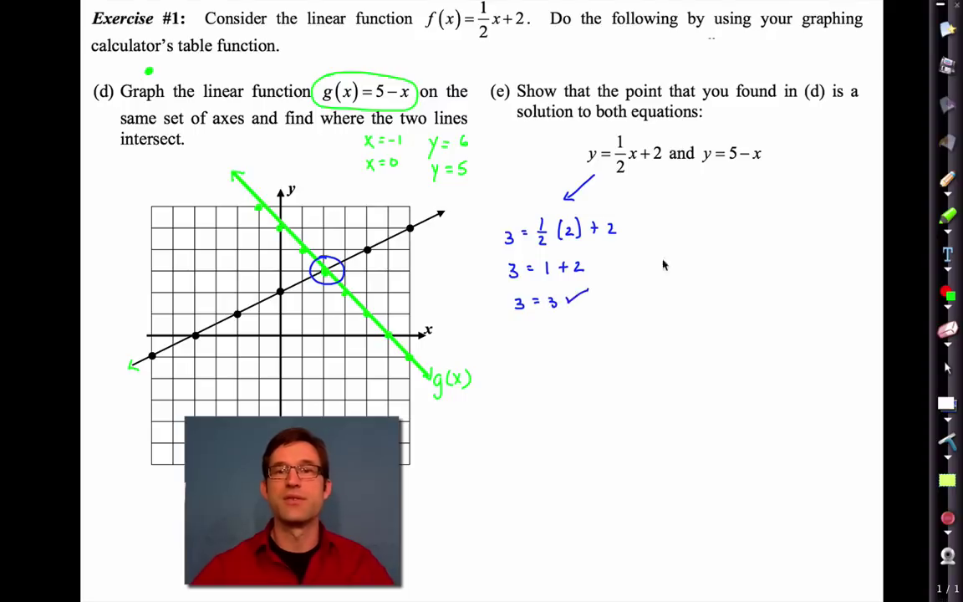
- Check (2, 3) in y = 5 − x giving 3 = 3, then clear the ink
mouse_move(746, 194)
mouse_down()
mouse_move(709, 233)
mouse_move(743, 216)
mouse_move(779, 226)
mouse_up()
drag(724, 263, 733, 263)
mouse_move(723, 268)
mouse_down()
mouse_move(765, 267)
mouse_move(786, 250)
mouse_up()
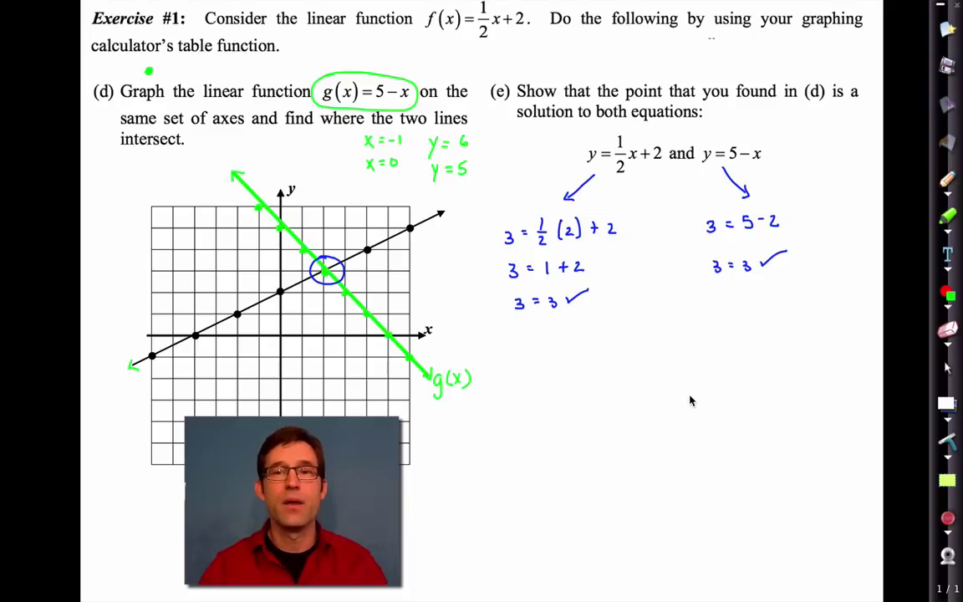
click(949, 443)
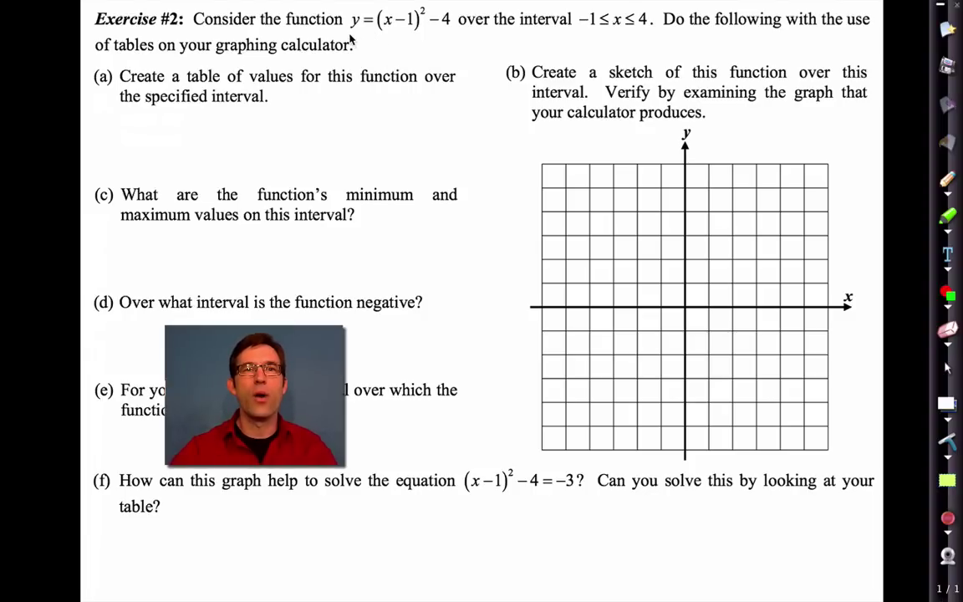
- Underline y = (x−1)² − 4 and the interval −1 ≤ x ≤ 4 in blue
drag(345, 36, 455, 36)
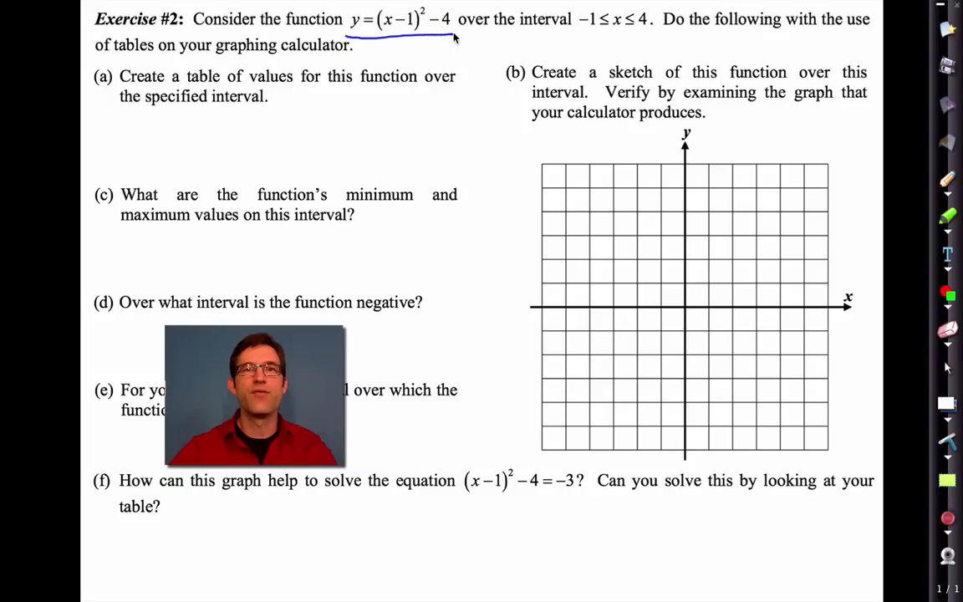
drag(583, 37, 653, 36)
drag(583, 43, 658, 43)
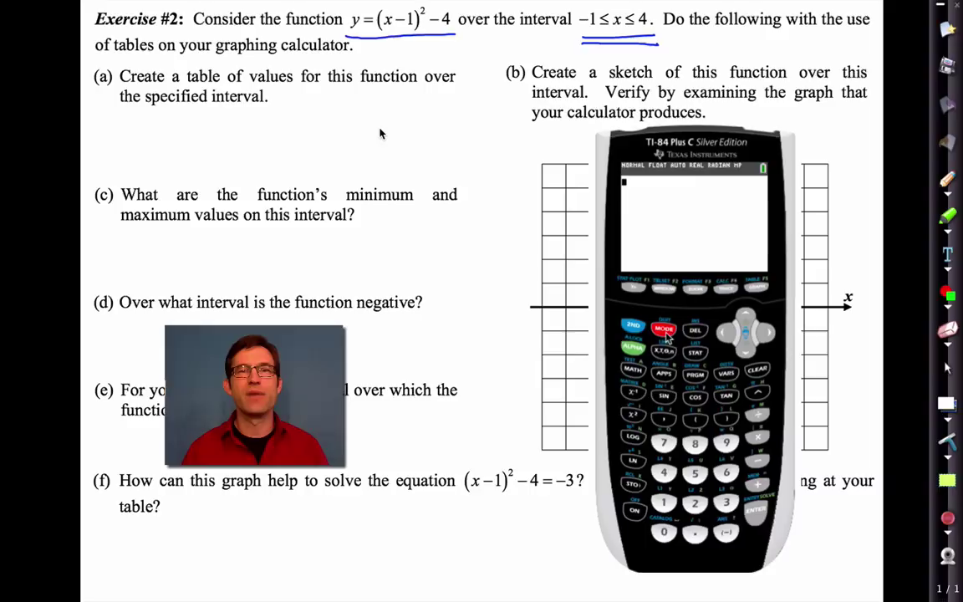
- Clear the old Y1 and Y2 functions and enter (X−1)^2−4 as Y1
click(632, 289)
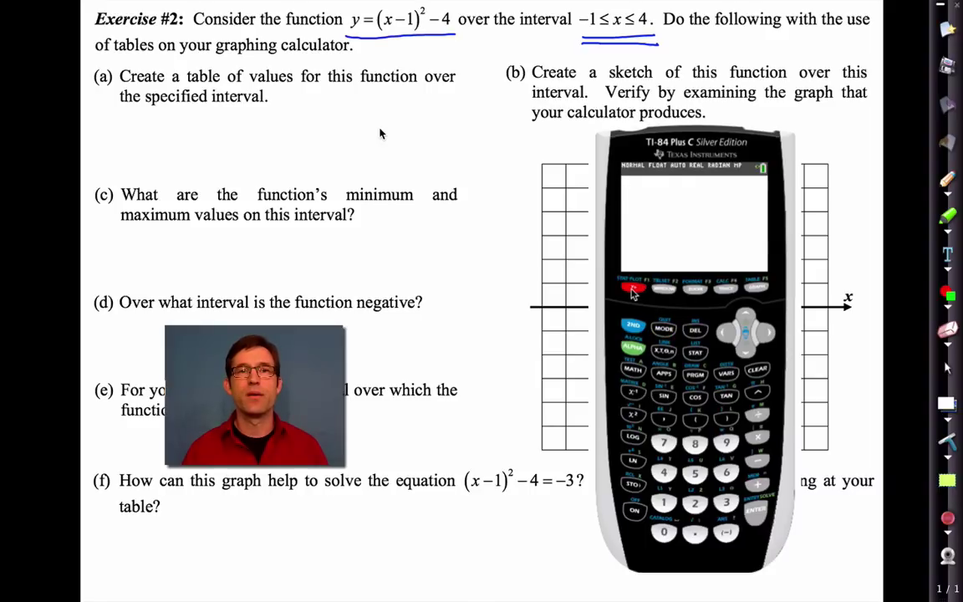
click(756, 368)
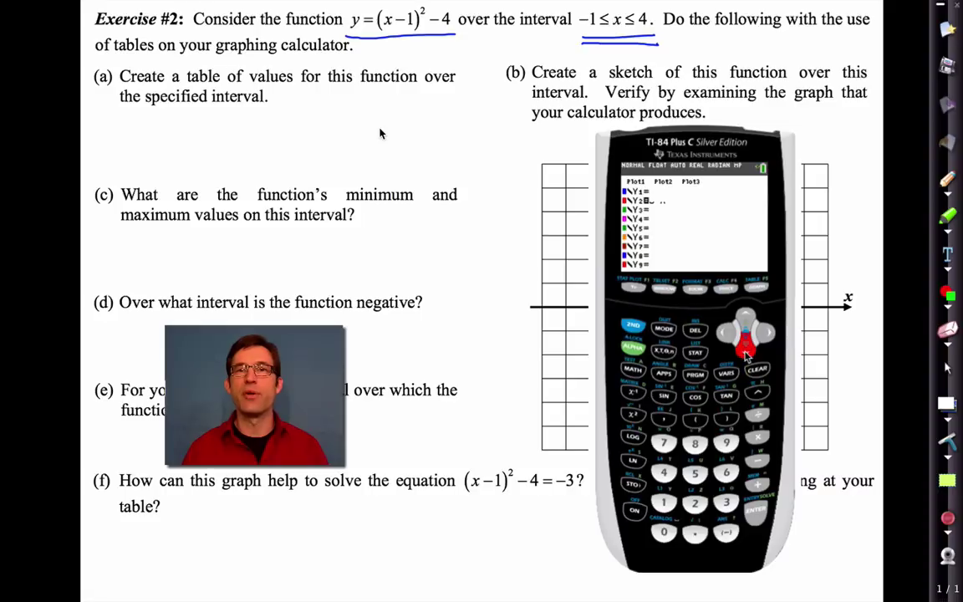
click(758, 375)
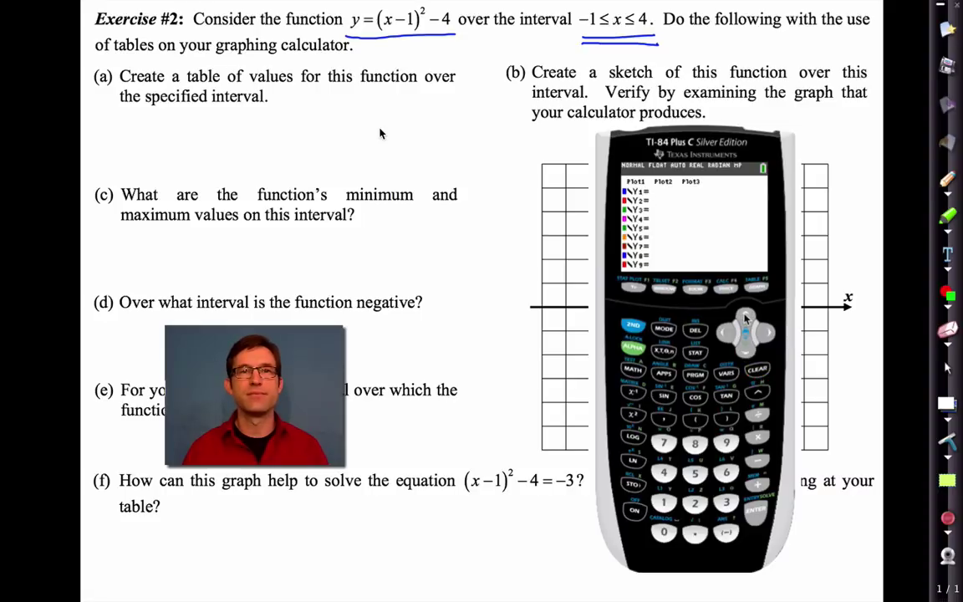
click(693, 432)
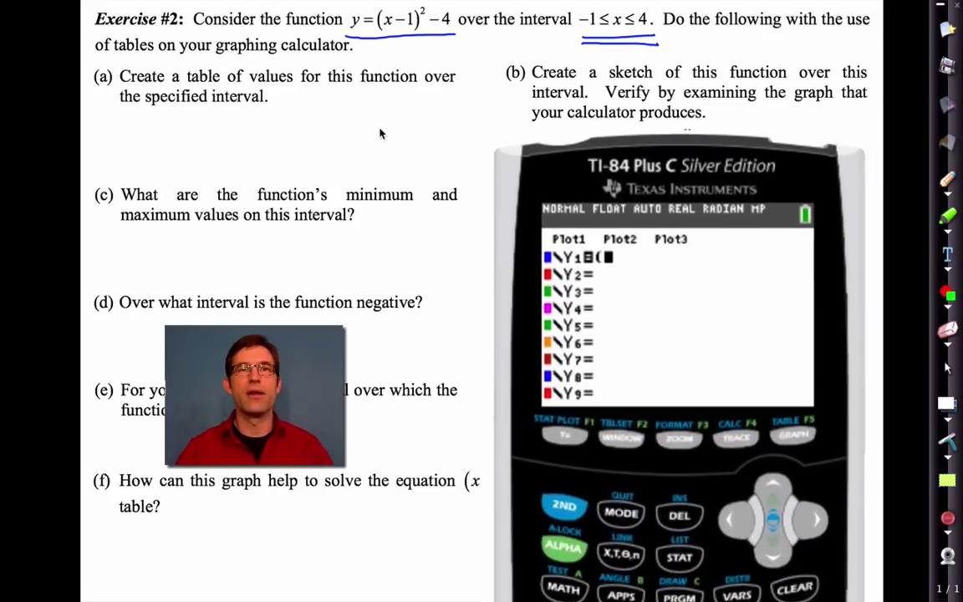
click(623, 554)
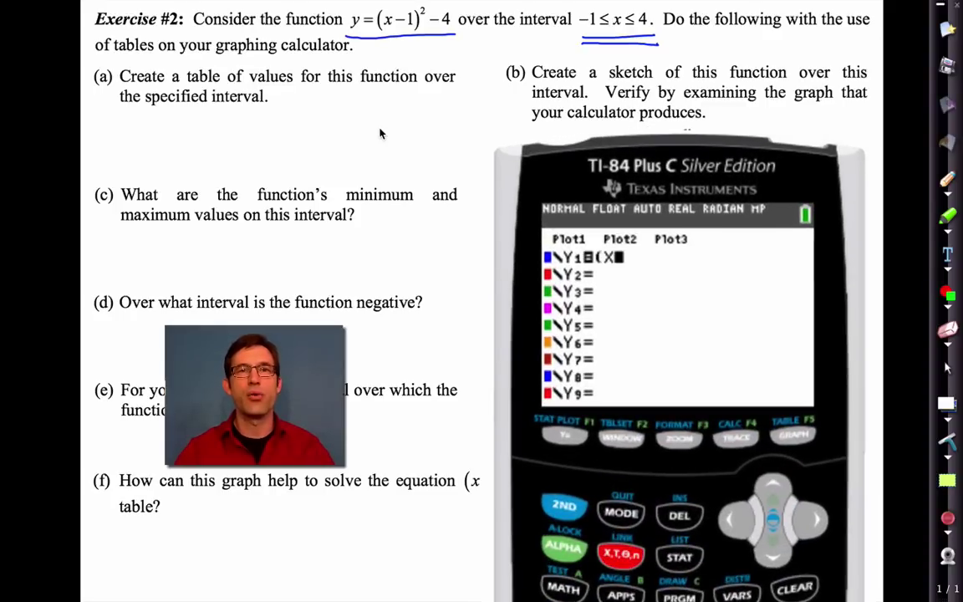
key(minus)
text(1)
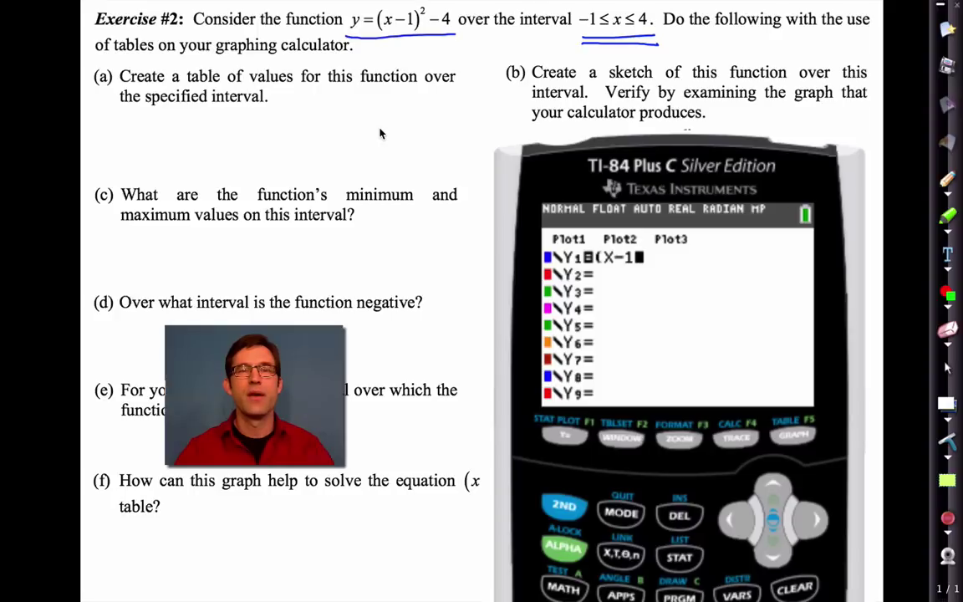
text())
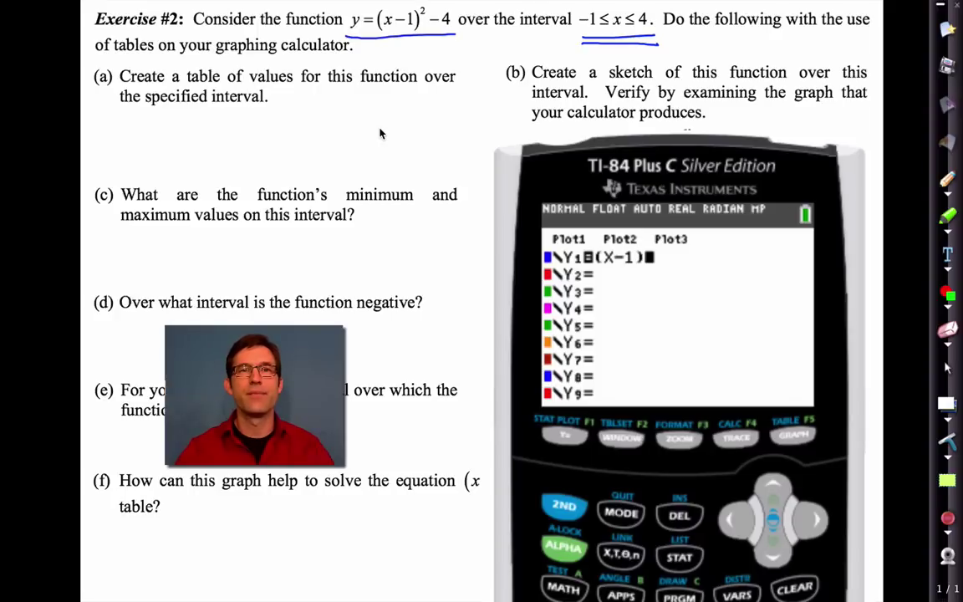
text(^2)
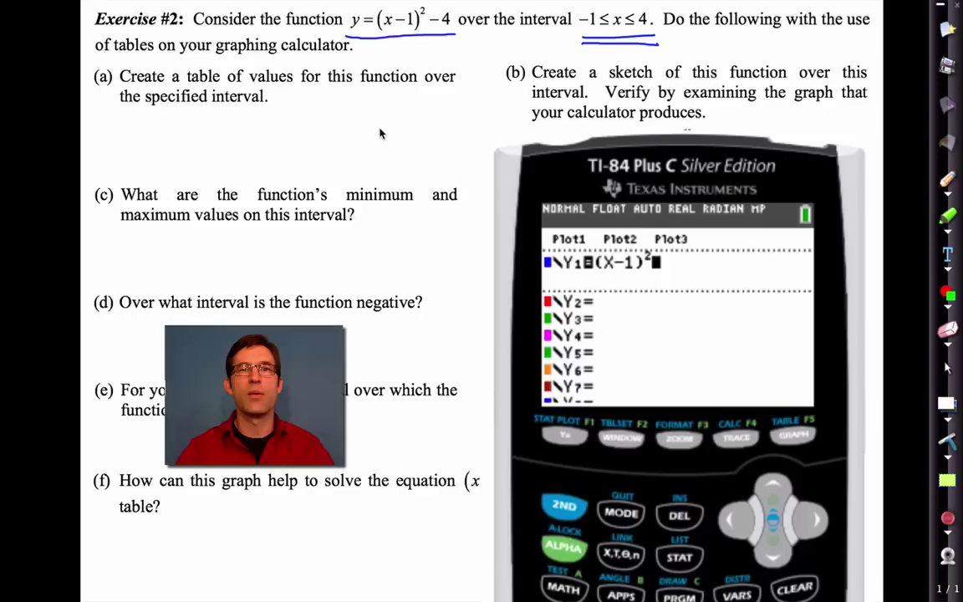
text(-)
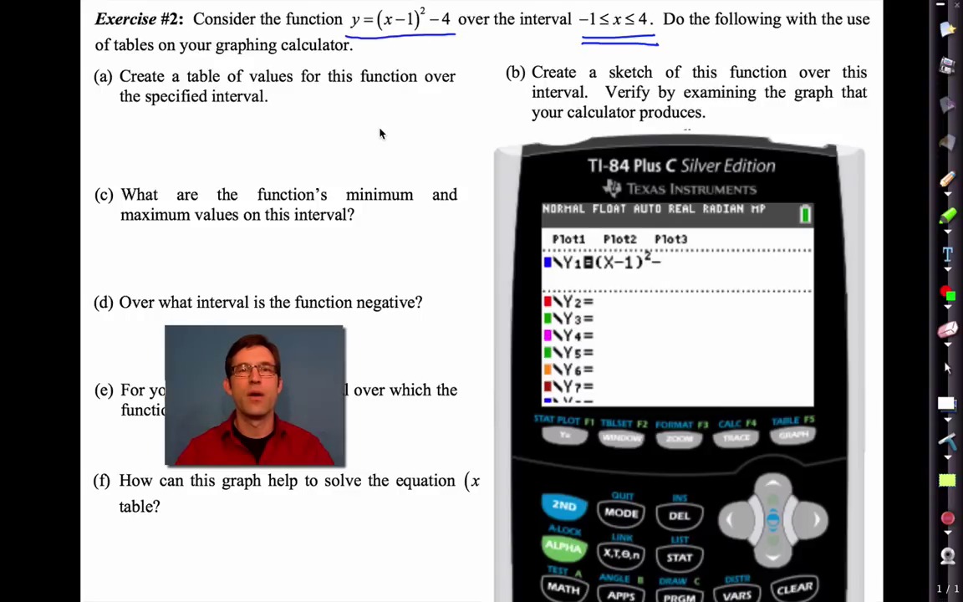
text(4)
key(Return)
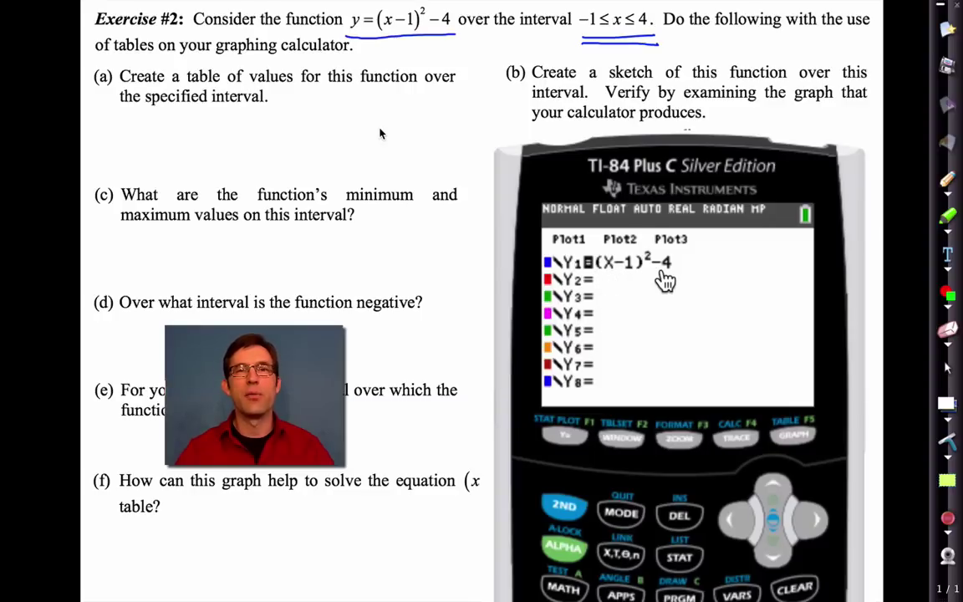
click(571, 508)
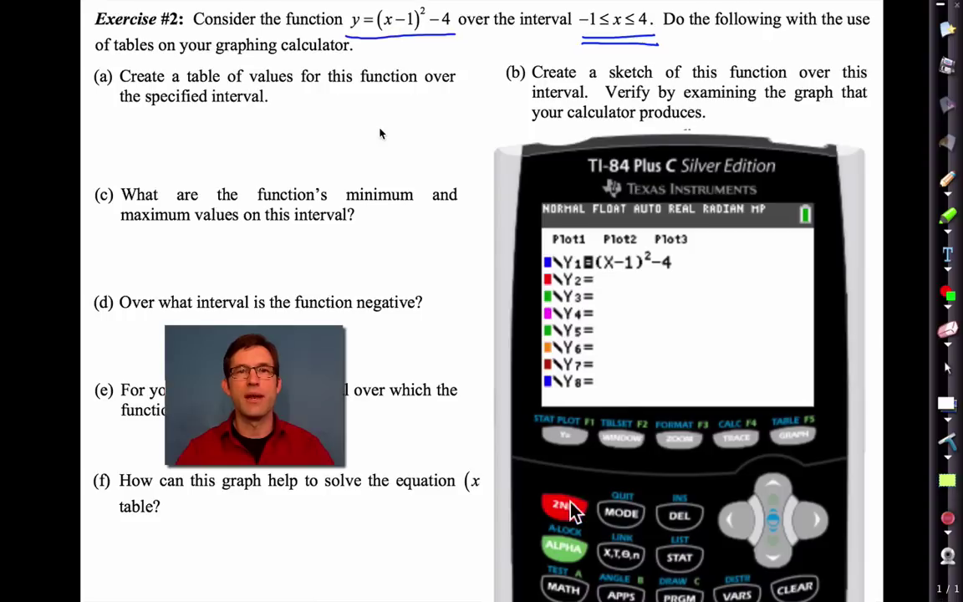
- Set the table start TblStart to -1, circling the interval's lower bound −1
click(631, 446)
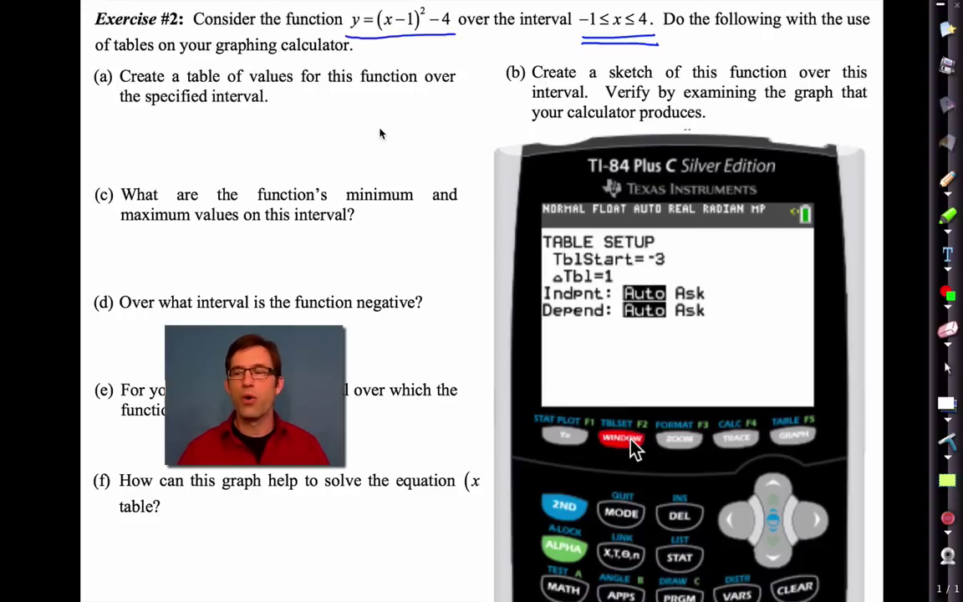
mouse_move(591, 10)
mouse_down()
mouse_move(575, 14)
mouse_move(583, 33)
mouse_move(610, 22)
mouse_move(594, 5)
mouse_move(571, 31)
mouse_move(583, 35)
mouse_up()
text(1)
key(Return)
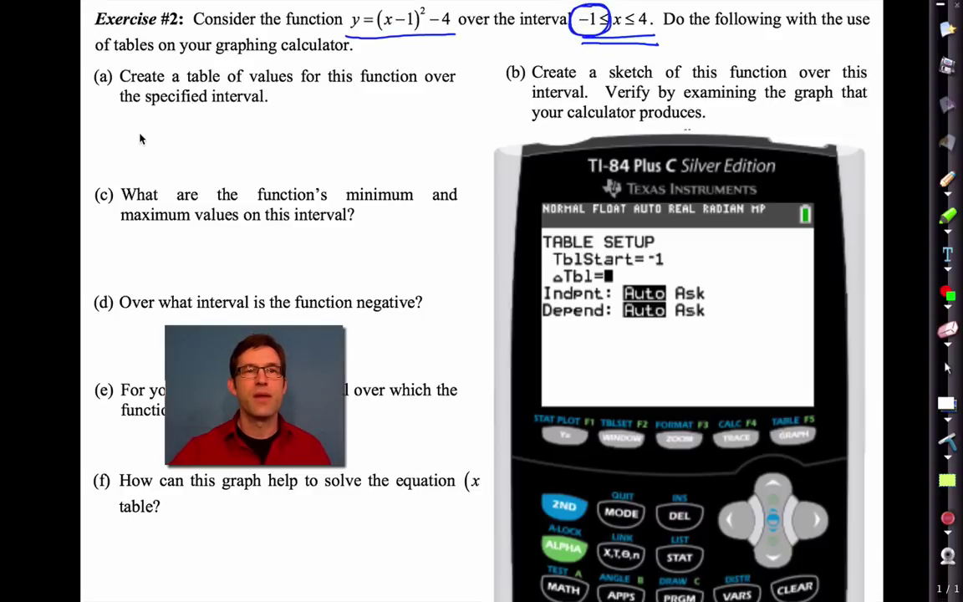
- Draw an x/y table under part (a), keep ΔTbl at 1, and write −1 as first x
drag(117, 137, 465, 134)
drag(143, 109, 143, 176)
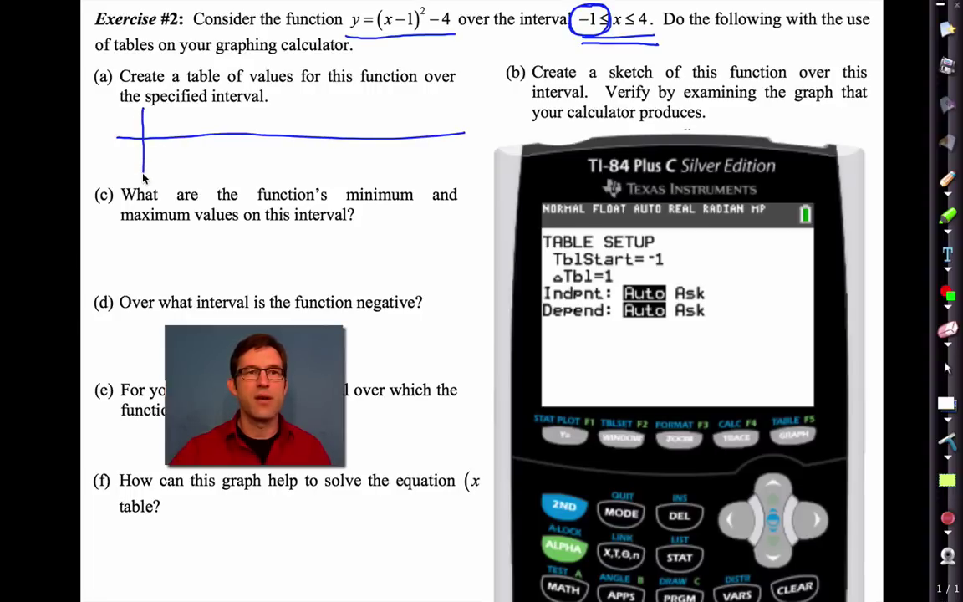
mouse_move(120, 115)
mouse_down()
mouse_move(130, 125)
mouse_move(120, 125)
mouse_move(125, 169)
mouse_up()
drag(175, 109, 173, 177)
click(773, 553)
drag(148, 123, 160, 129)
click(564, 506)
- Copy the TABLE values into part (a): x from −1 to 4 with y-values 0, −3, −4, −3, 0
click(795, 436)
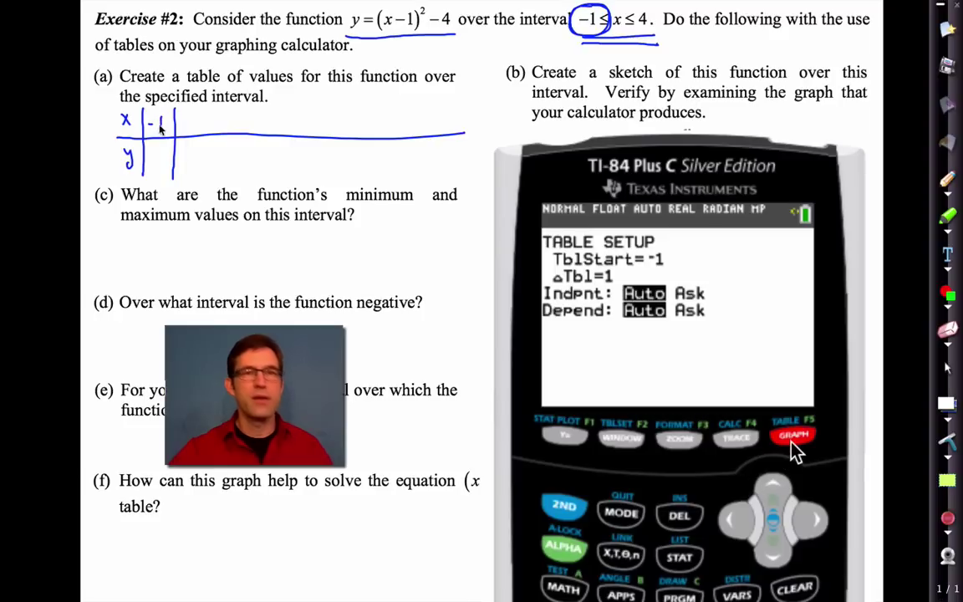
mouse_move(164, 151)
mouse_down()
mouse_move(157, 162)
mouse_move(164, 149)
mouse_up()
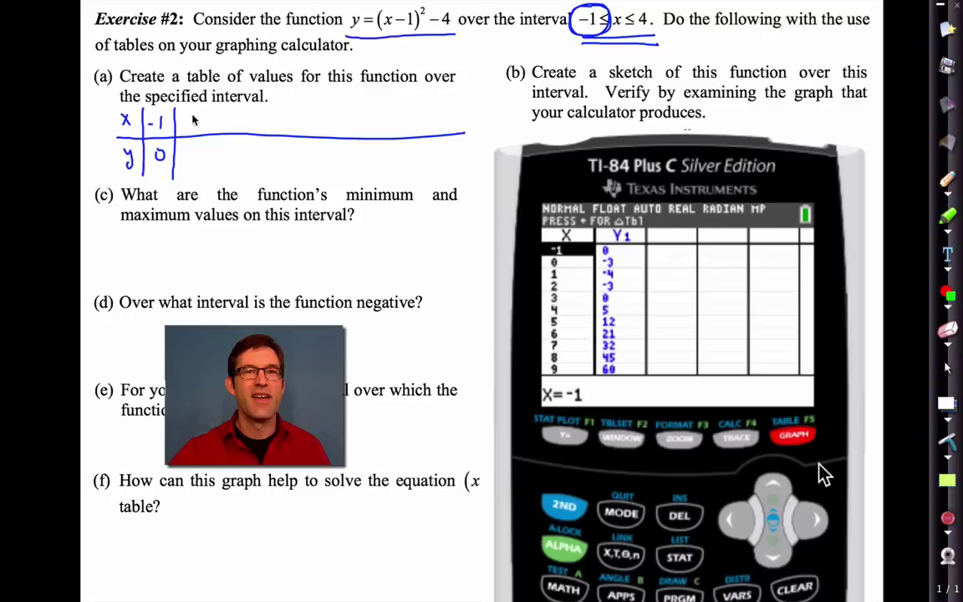
drag(195, 116, 196, 117)
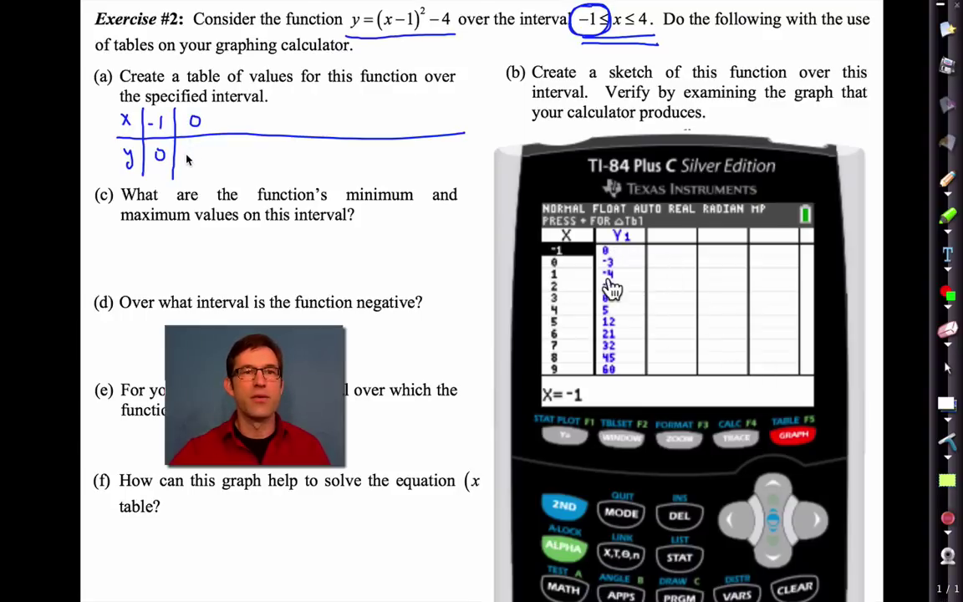
drag(184, 155, 195, 164)
drag(212, 110, 213, 176)
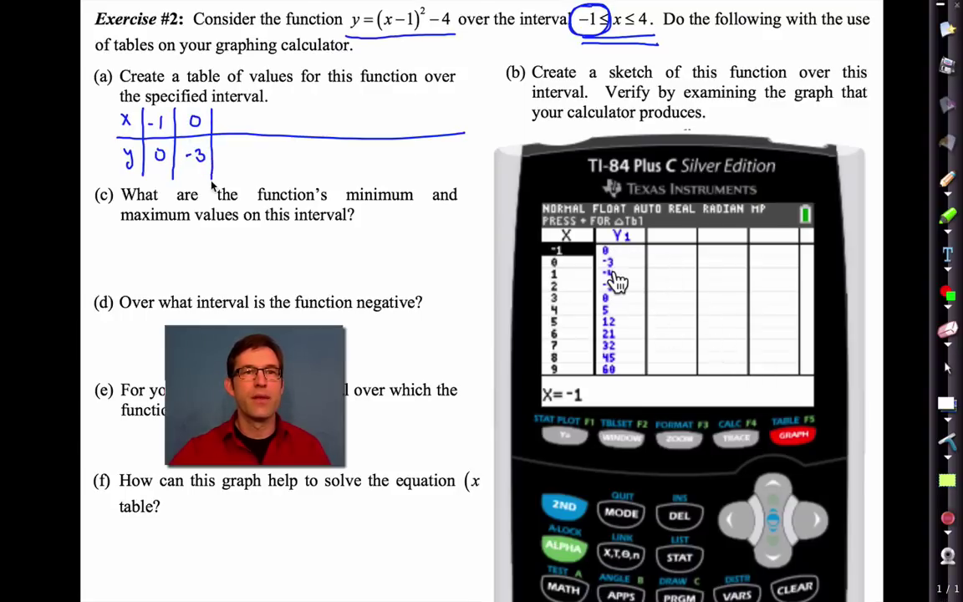
drag(229, 115, 243, 163)
mouse_move(256, 112)
mouse_down()
mouse_move(255, 182)
mouse_move(274, 126)
mouse_move(278, 162)
mouse_up()
drag(298, 108, 299, 178)
drag(320, 121, 323, 157)
drag(342, 108, 344, 179)
mouse_move(364, 119)
mouse_down()
mouse_move(362, 163)
mouse_move(371, 147)
mouse_up()
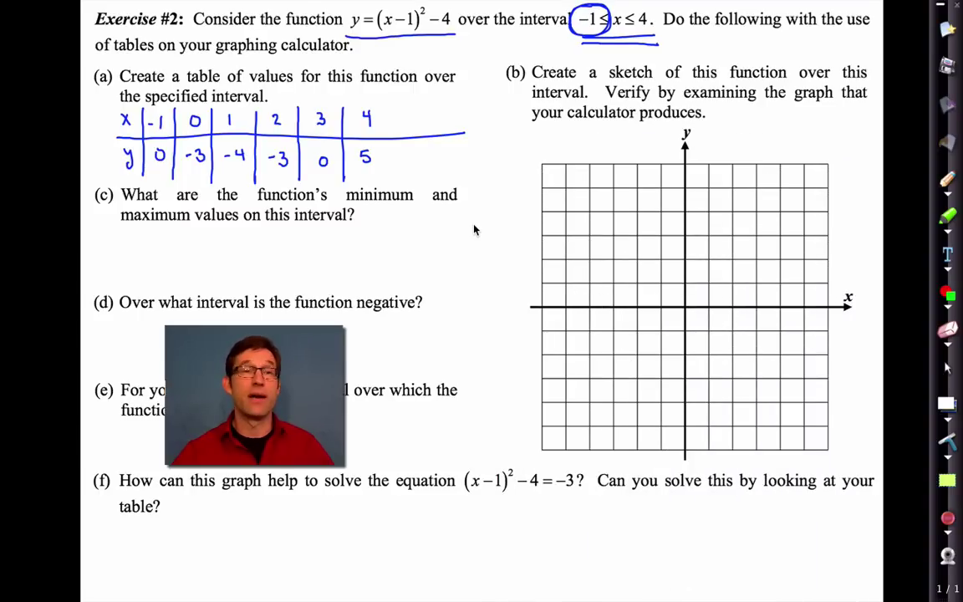
- Plot (-1, 0) and (0, -3) in blue, sketch the parabola, and mark its x-crossing at 3
click(661, 308)
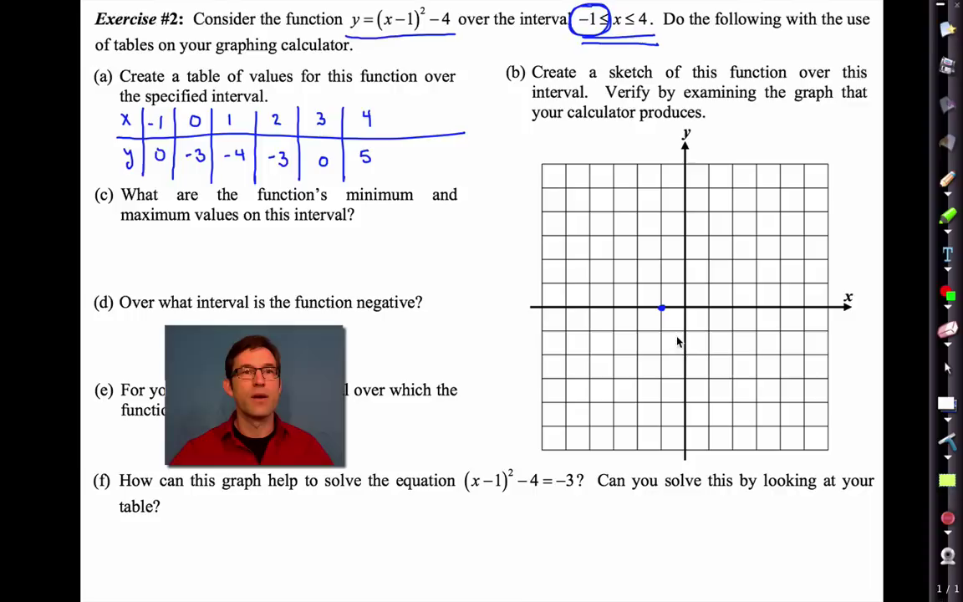
click(684, 380)
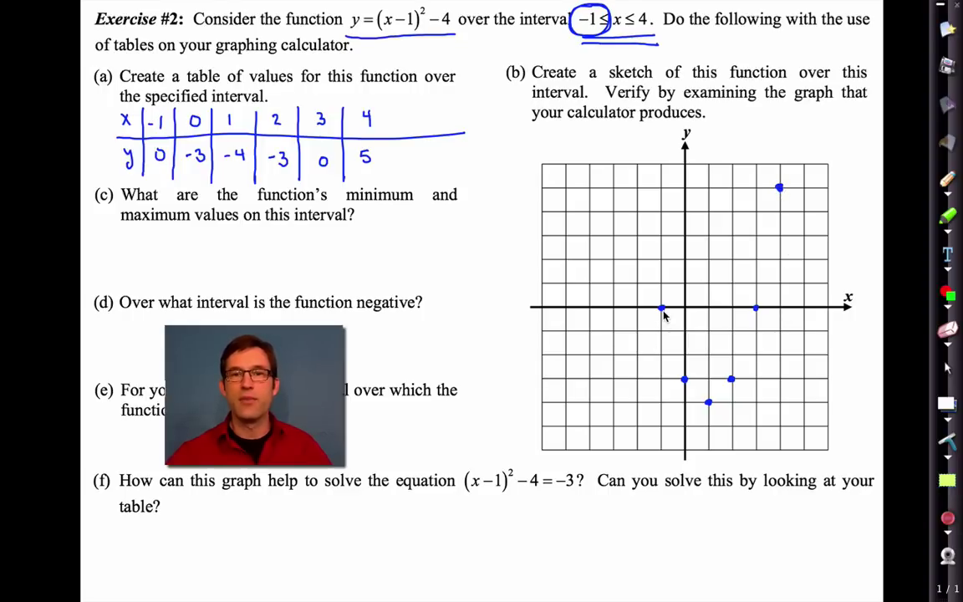
mouse_move(662, 311)
mouse_down()
mouse_move(685, 393)
mouse_move(706, 404)
mouse_move(725, 395)
mouse_move(766, 304)
mouse_move(779, 191)
mouse_up()
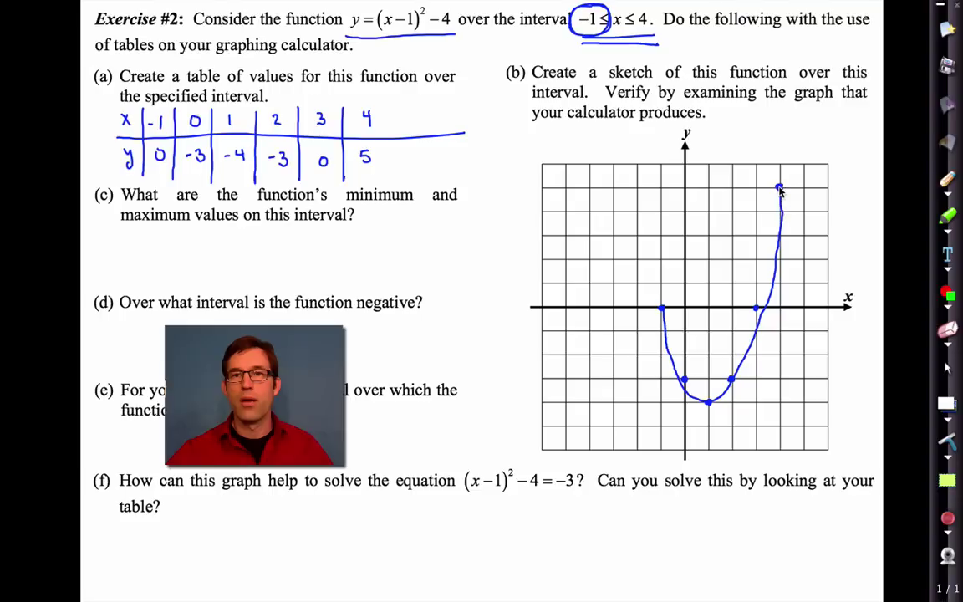
click(758, 308)
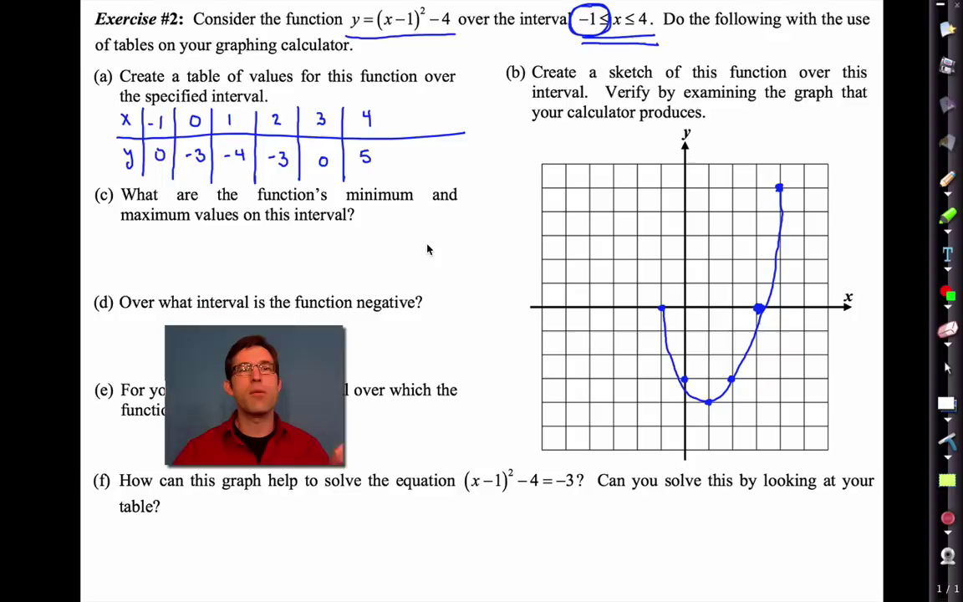
- Circle "function's", underline the question noting y-values, and write Ymin under part (c)
mouse_move(282, 181)
mouse_down()
mouse_move(254, 200)
mouse_move(290, 214)
mouse_move(331, 212)
mouse_move(326, 194)
mouse_move(287, 186)
mouse_up()
mouse_move(341, 209)
mouse_down()
mouse_move(432, 219)
mouse_move(466, 213)
mouse_move(470, 200)
mouse_move(499, 209)
mouse_up()
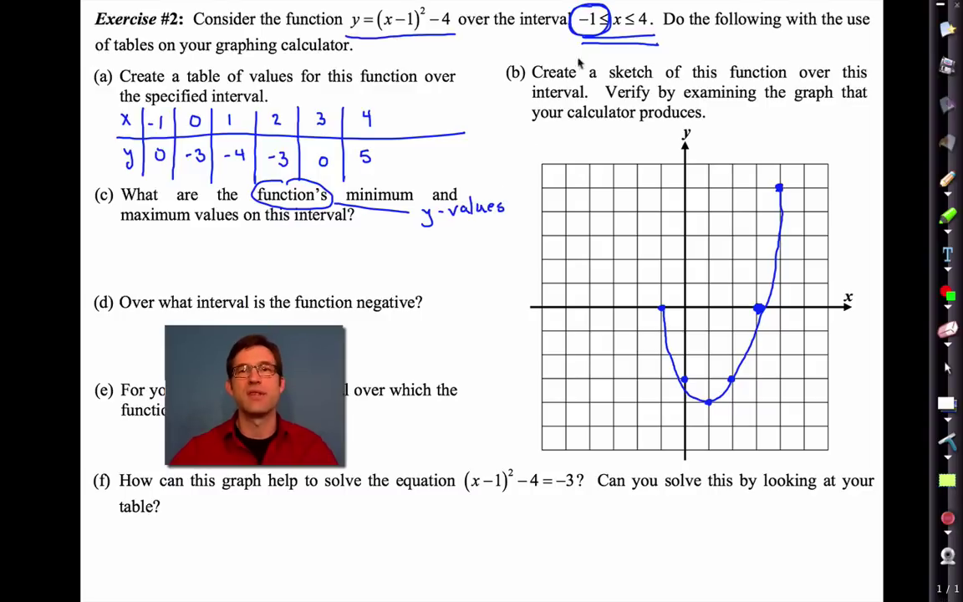
mouse_move(123, 237)
mouse_down()
mouse_move(136, 244)
mouse_move(134, 259)
mouse_move(170, 250)
mouse_up()
click(159, 242)
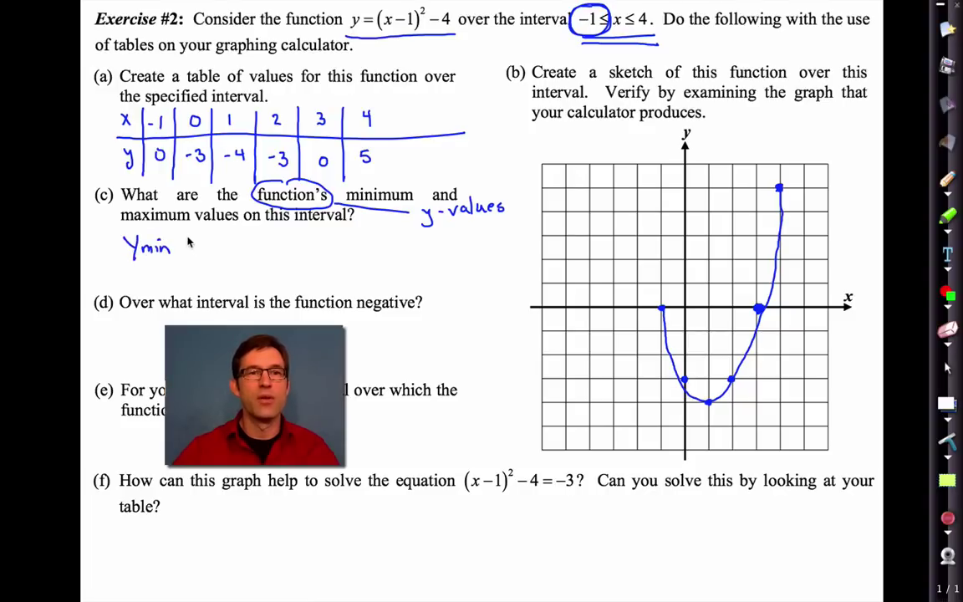
- In red, circle the parabola's lowest point and write -4 as Ymin
click(947, 194)
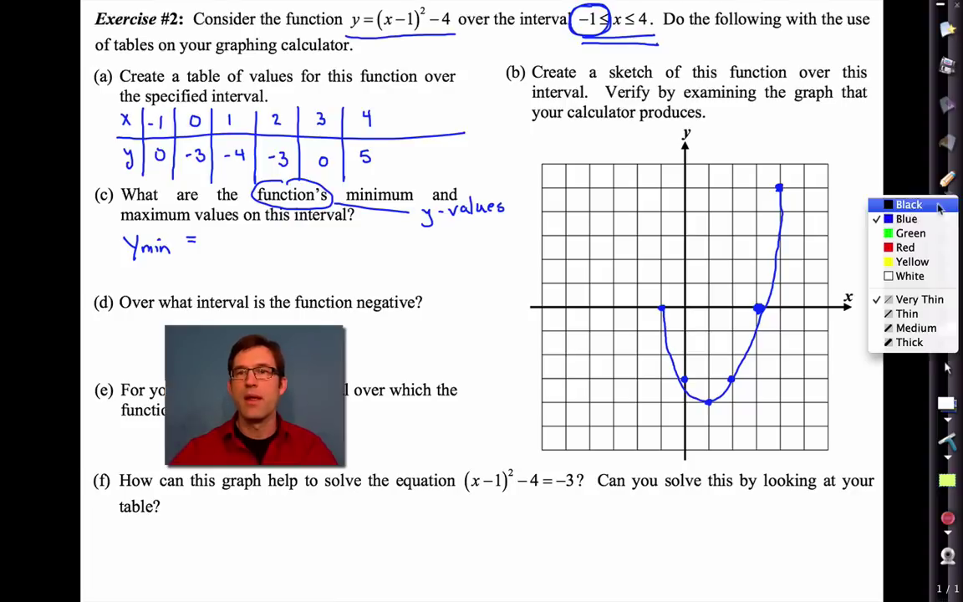
click(906, 248)
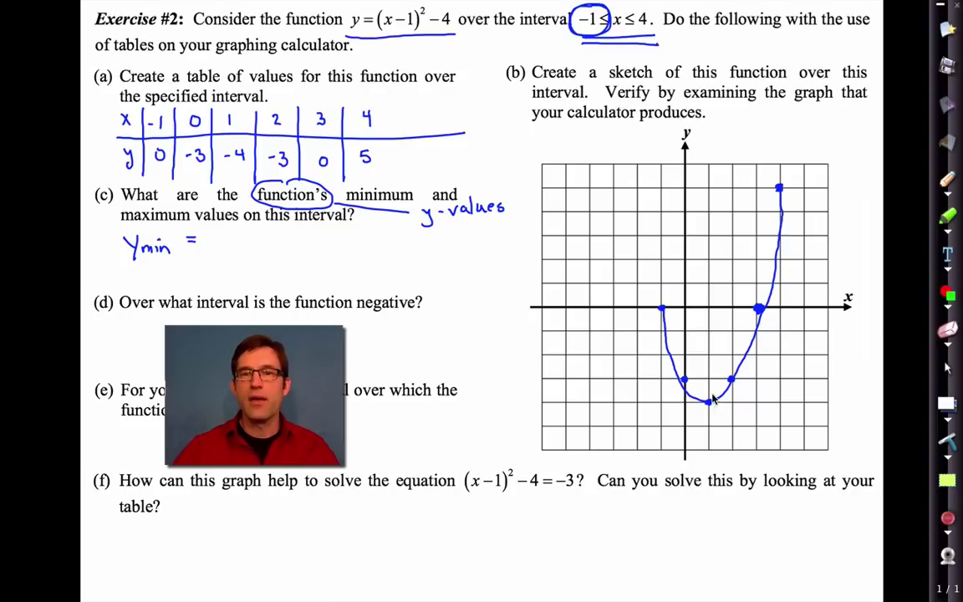
mouse_move(711, 396)
mouse_down()
mouse_move(710, 409)
mouse_move(680, 406)
mouse_up()
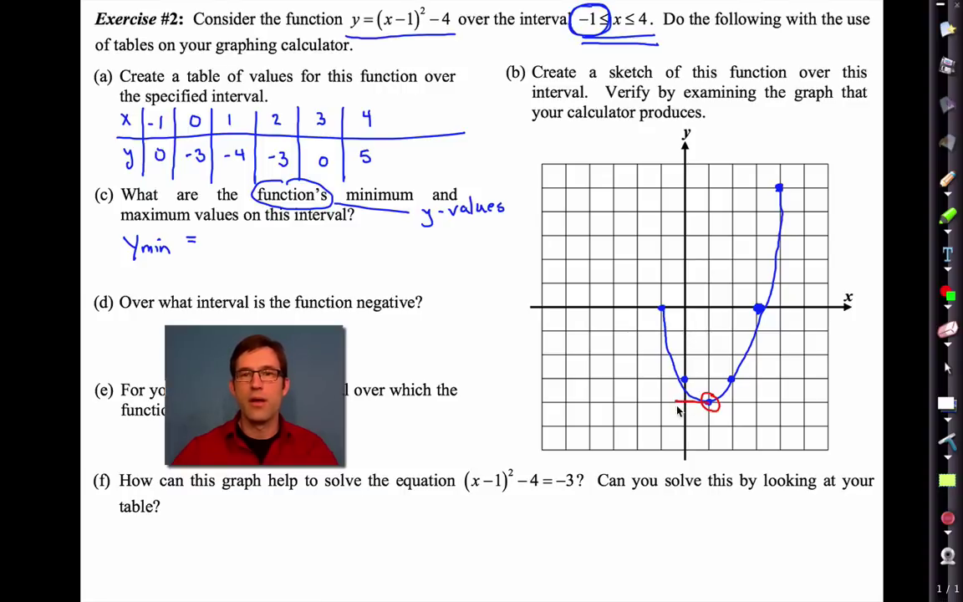
drag(208, 241, 231, 239)
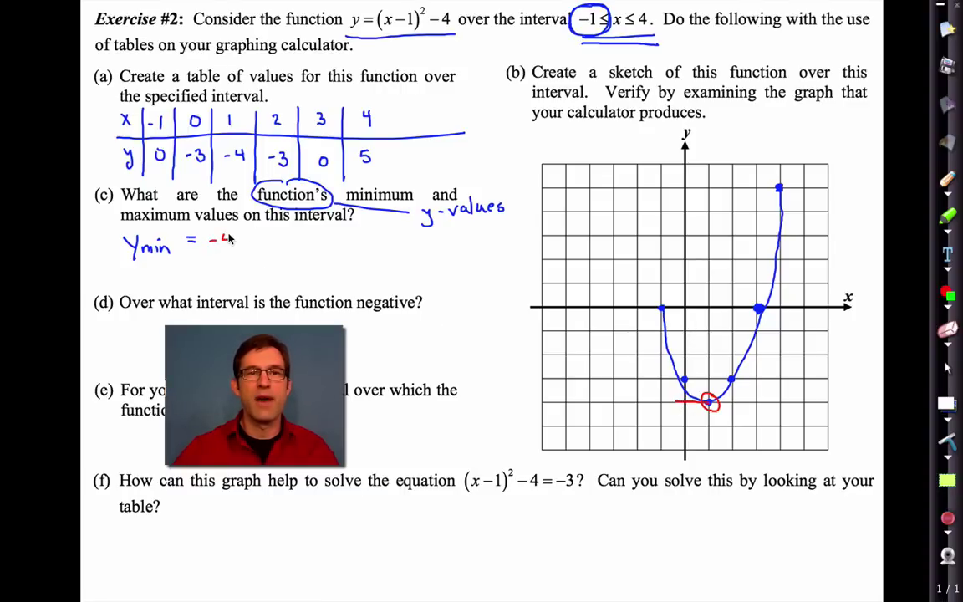
- Write ymax in blue, then circle the curve's highest point in red and write 5
click(947, 191)
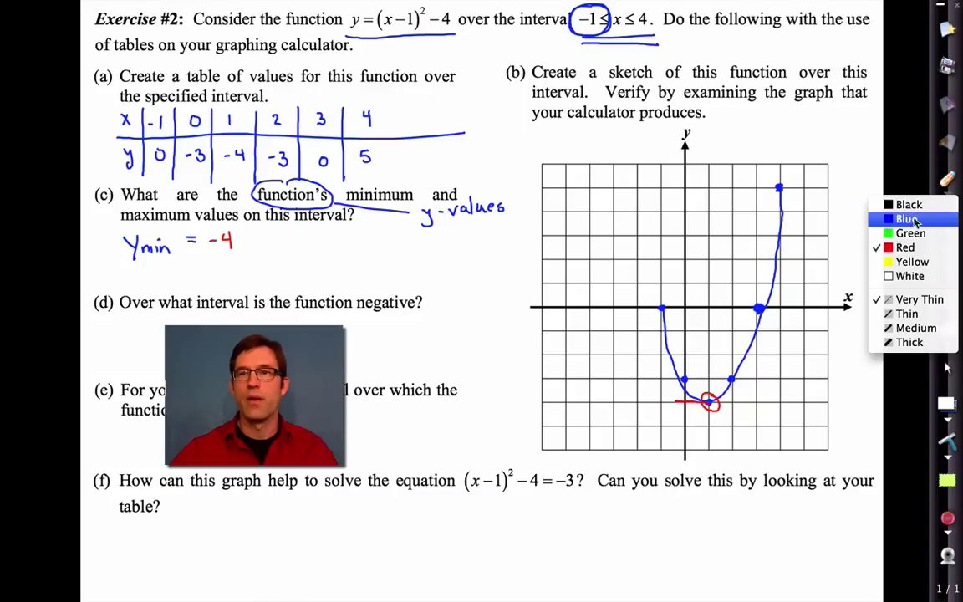
click(902, 218)
drag(127, 271, 130, 278)
mouse_move(135, 270)
mouse_down()
mouse_move(132, 289)
mouse_move(172, 285)
mouse_up()
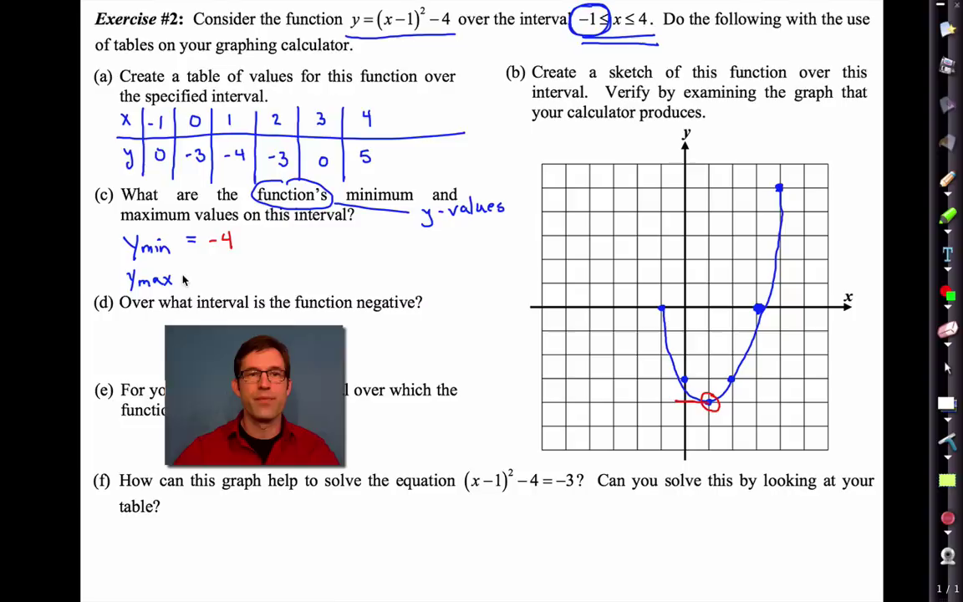
click(951, 197)
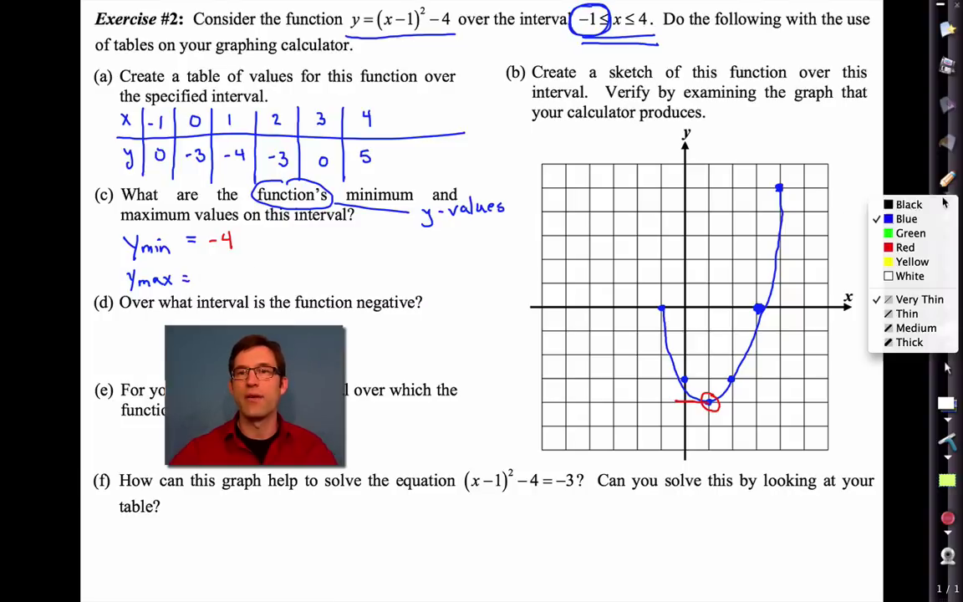
click(901, 217)
mouse_move(787, 184)
mouse_down()
mouse_move(770, 195)
mouse_move(769, 184)
mouse_move(679, 186)
mouse_up()
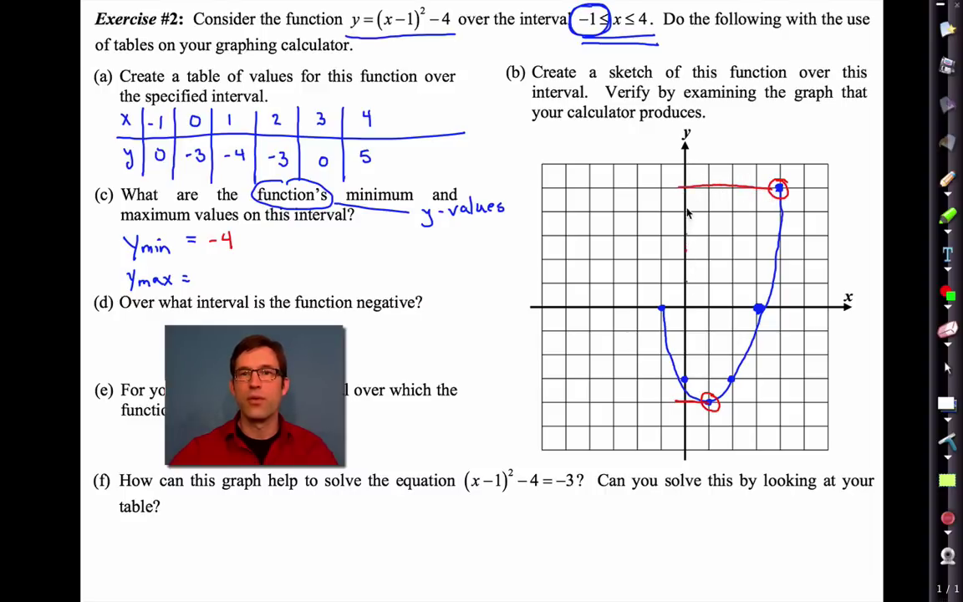
drag(220, 266, 209, 283)
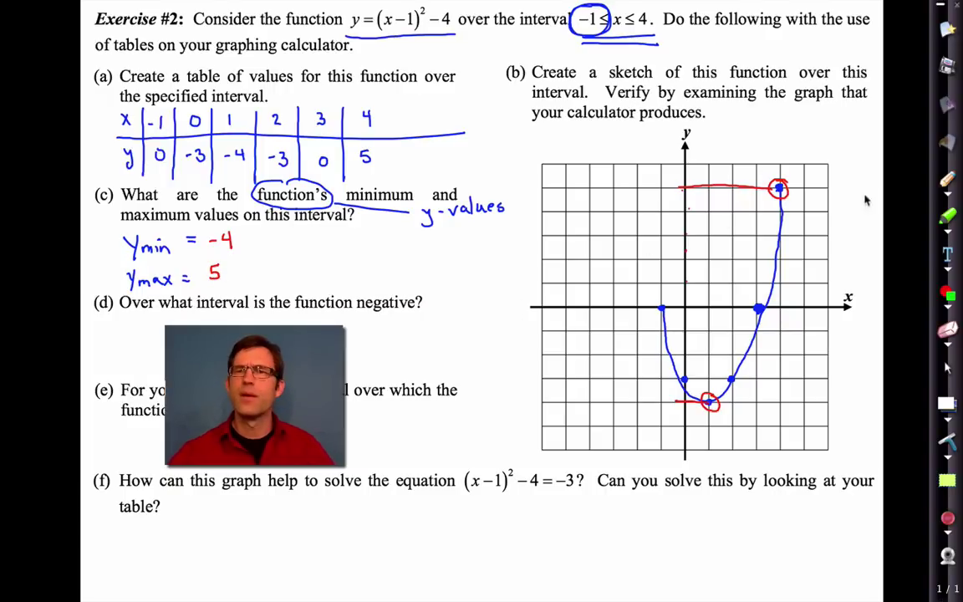
- In blue, underline and check "negative" and write "below the x-axis" beside part (d)
click(947, 193)
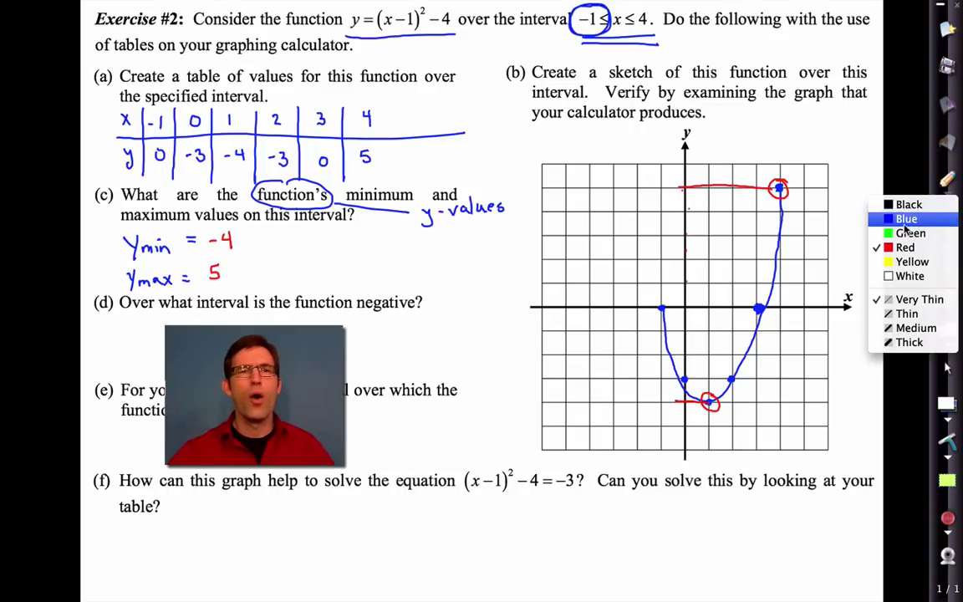
click(911, 233)
mouse_move(358, 312)
mouse_down()
mouse_move(403, 316)
mouse_move(417, 300)
mouse_move(394, 293)
mouse_move(441, 270)
mouse_move(446, 256)
mouse_move(469, 262)
mouse_move(509, 246)
mouse_up()
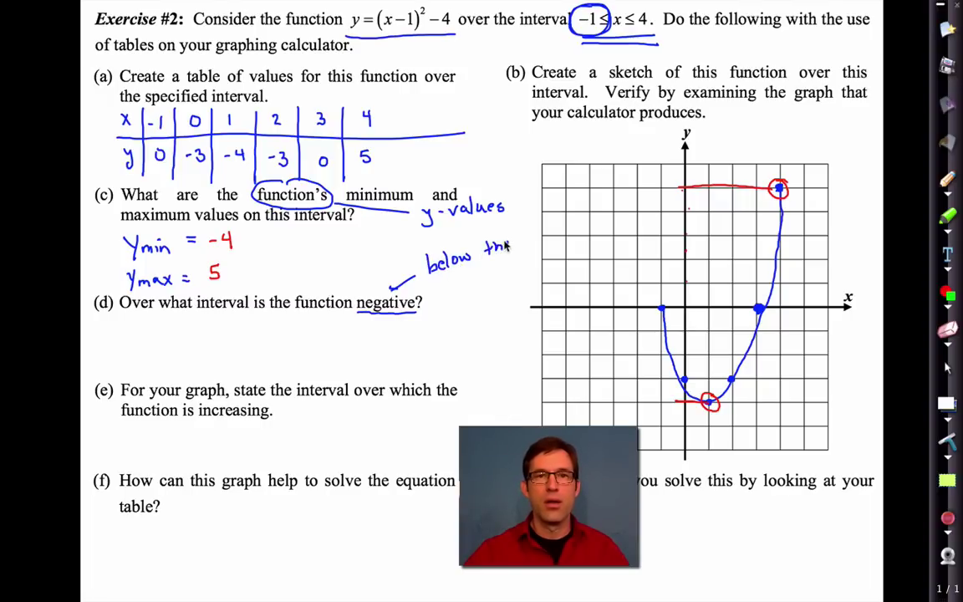
drag(453, 276, 461, 284)
mouse_move(461, 275)
mouse_down()
mouse_move(453, 285)
mouse_move(504, 279)
mouse_up()
click(495, 270)
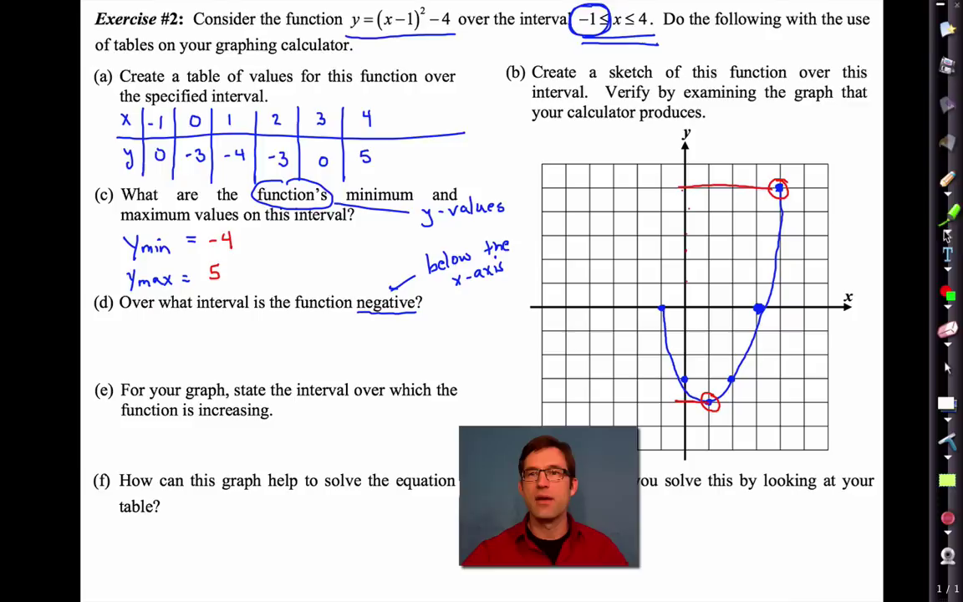
- Loop the curve's below-axis portion in green, underline "interval", then return to the blue pen
click(947, 194)
click(908, 233)
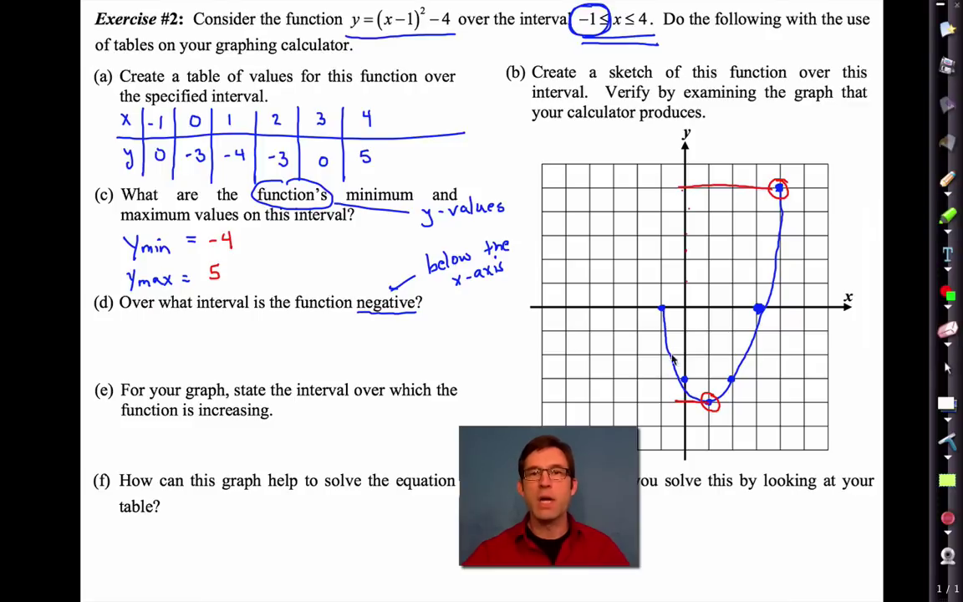
mouse_move(689, 320)
mouse_down()
mouse_move(654, 399)
mouse_move(725, 409)
mouse_move(792, 379)
mouse_move(758, 338)
mouse_move(696, 329)
mouse_up()
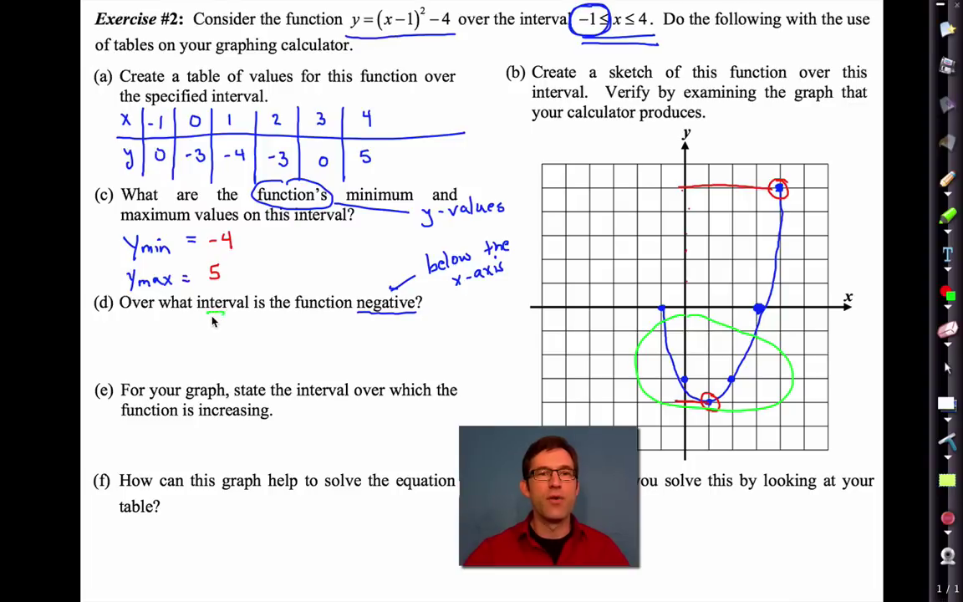
drag(207, 314, 224, 314)
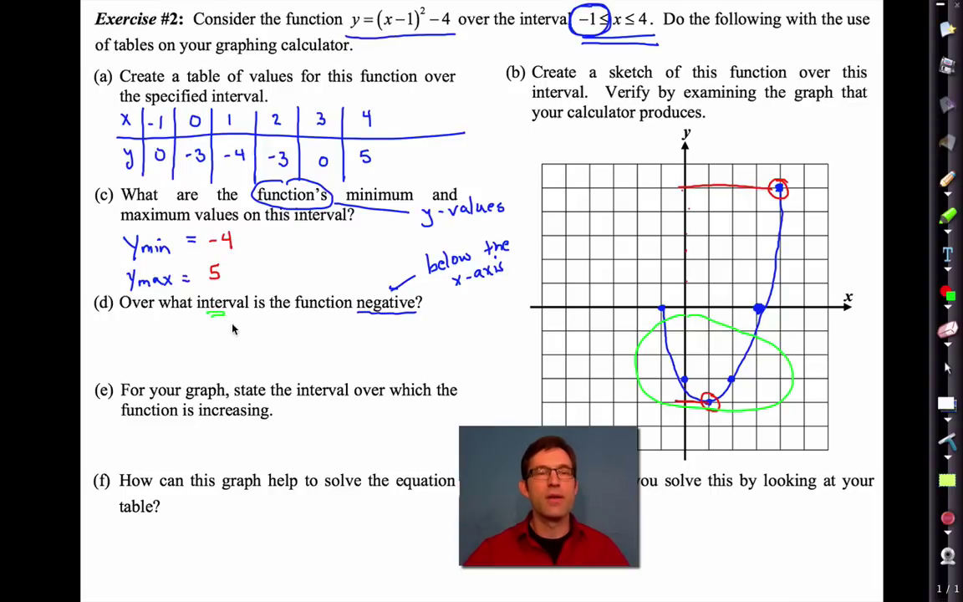
click(950, 196)
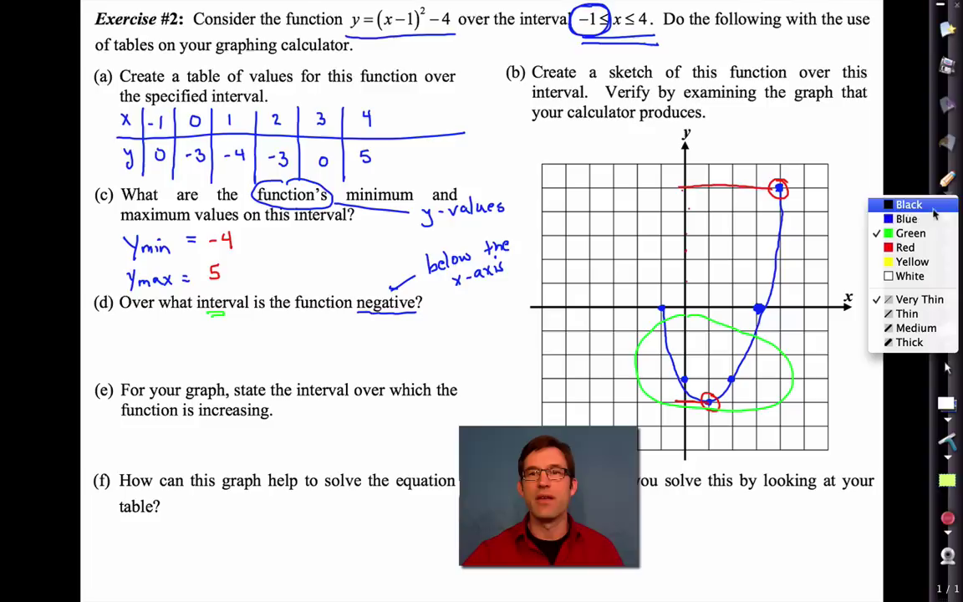
click(824, 217)
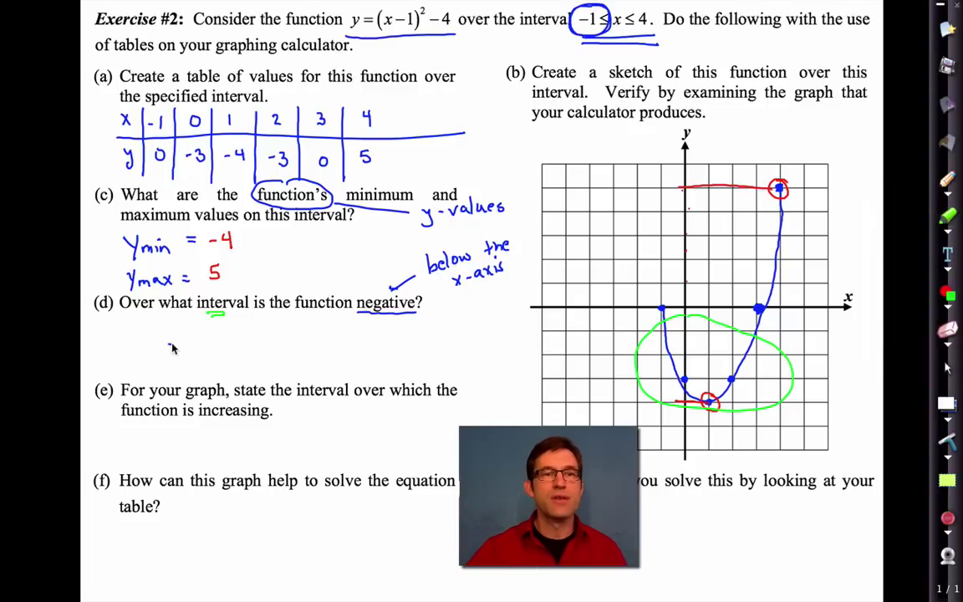
- Write and box -1 < x < 3, then add (-1, 3) labelled "Interval Notation" under part (d)
mouse_move(168, 345)
mouse_down()
mouse_move(211, 352)
mouse_move(201, 350)
mouse_move(240, 343)
mouse_move(235, 348)
mouse_up()
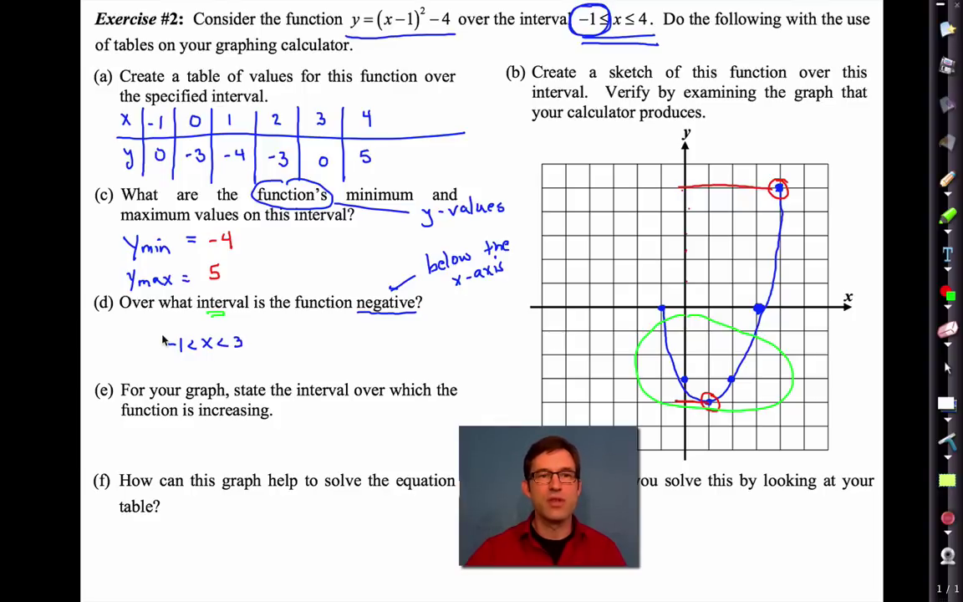
mouse_move(159, 334)
mouse_down()
mouse_move(157, 354)
mouse_move(247, 355)
mouse_move(253, 327)
mouse_move(209, 333)
mouse_up()
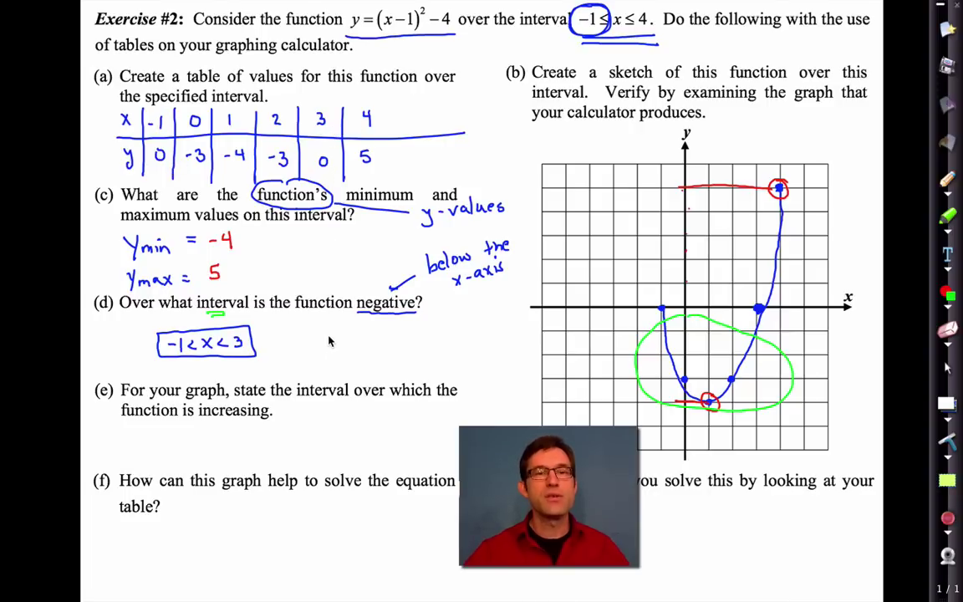
mouse_move(332, 333)
mouse_down()
mouse_move(331, 349)
mouse_move(377, 339)
mouse_move(373, 349)
mouse_move(384, 351)
mouse_up()
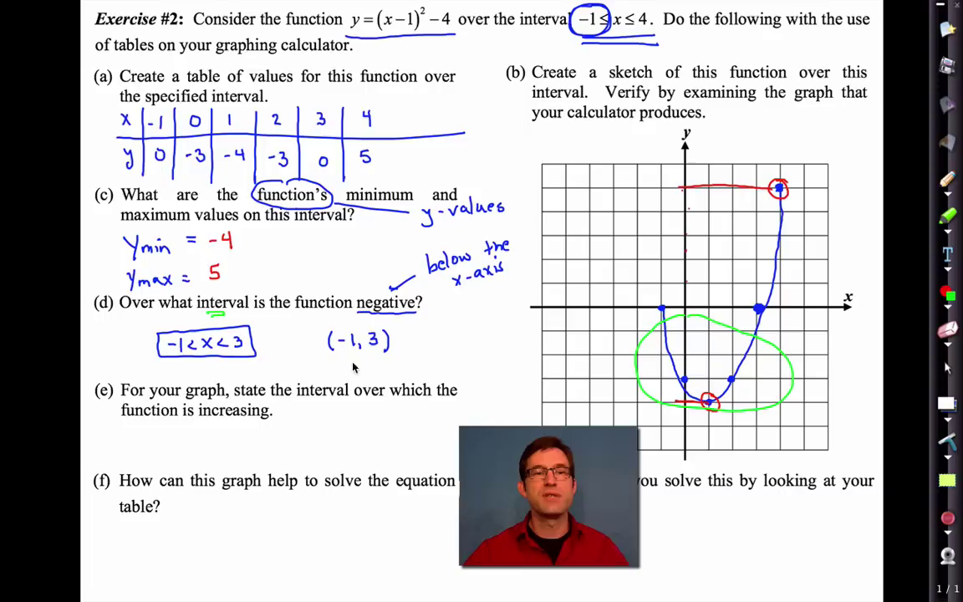
mouse_move(324, 361)
mouse_down()
mouse_move(406, 363)
mouse_move(400, 331)
mouse_move(323, 324)
mouse_move(324, 361)
mouse_up()
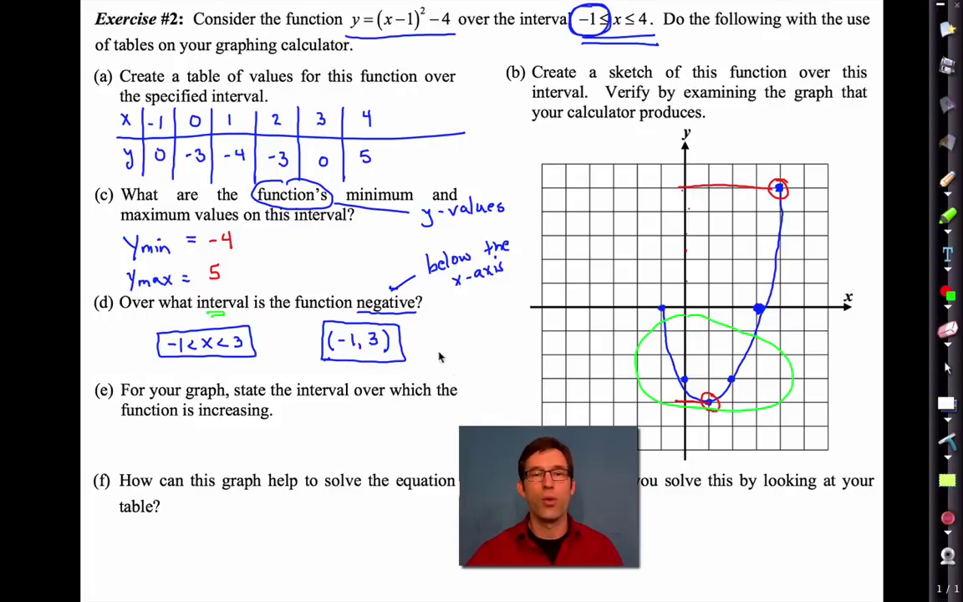
mouse_move(429, 331)
mouse_down()
mouse_move(411, 337)
mouse_move(421, 342)
mouse_move(449, 318)
mouse_move(452, 336)
mouse_move(510, 325)
mouse_up()
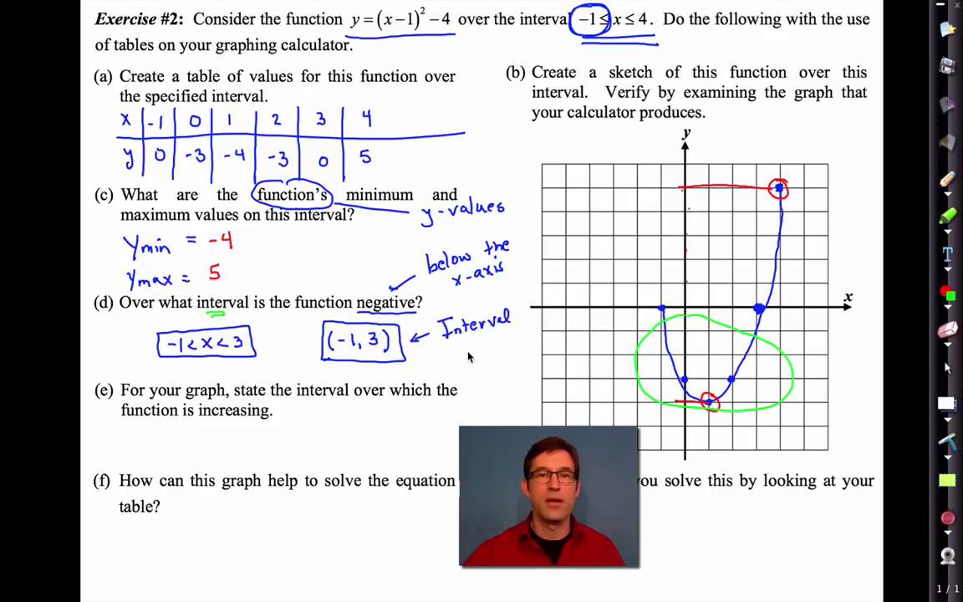
mouse_move(451, 361)
mouse_down()
mouse_move(453, 343)
mouse_move(464, 355)
mouse_move(524, 343)
mouse_up()
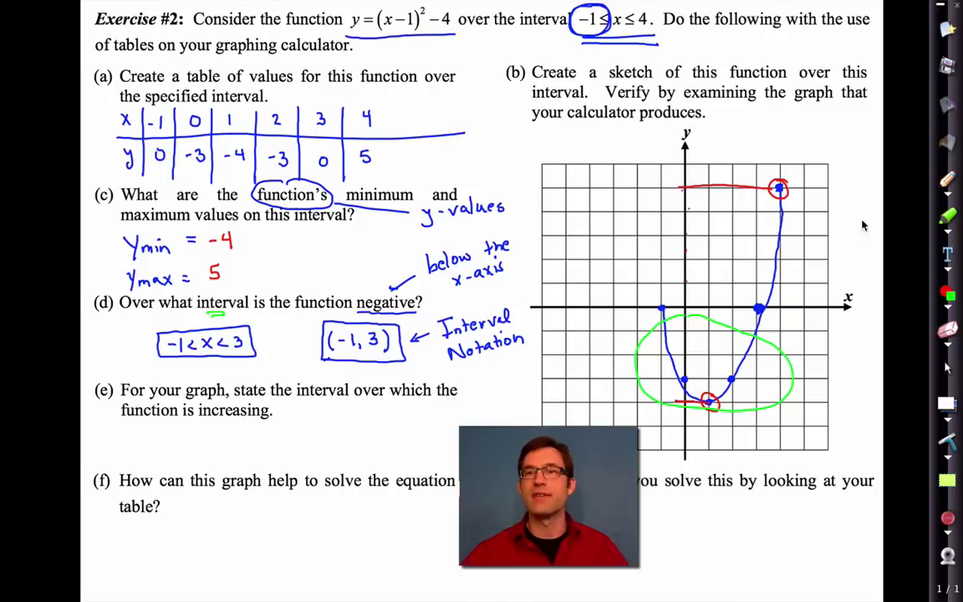
- In black, trace the parabola rising from its vertex with increasing arrows on the right branch
click(950, 195)
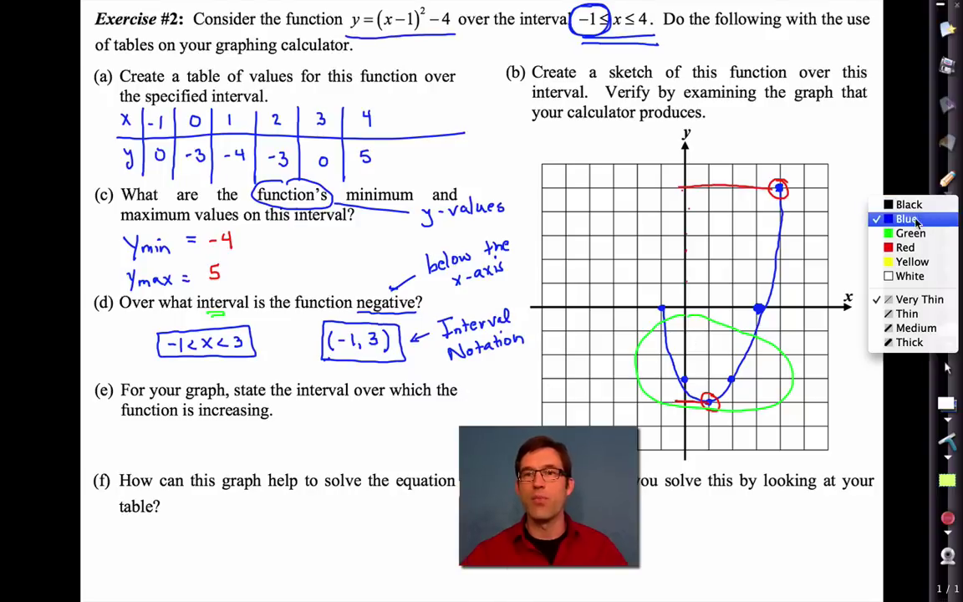
click(903, 205)
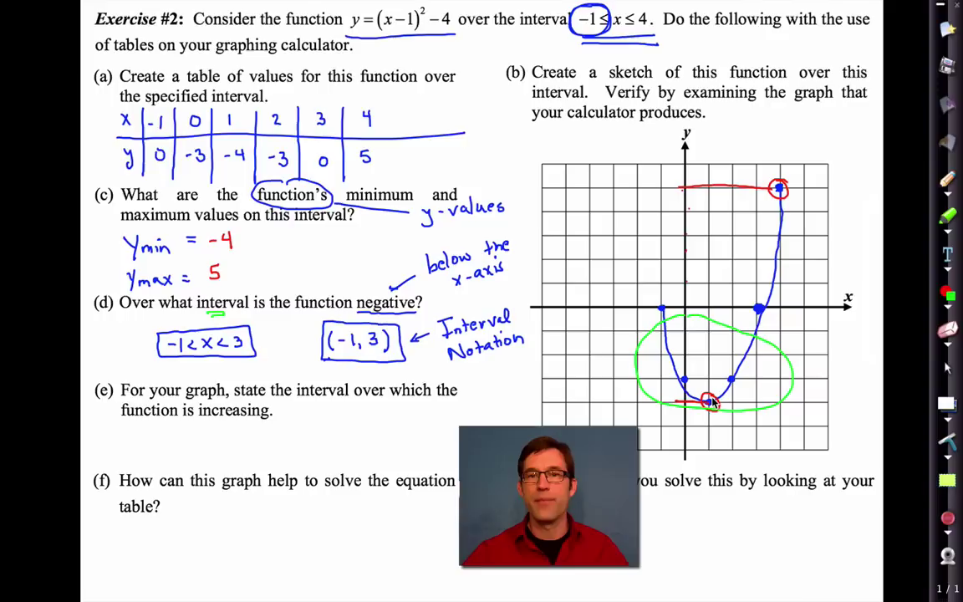
drag(713, 402, 755, 333)
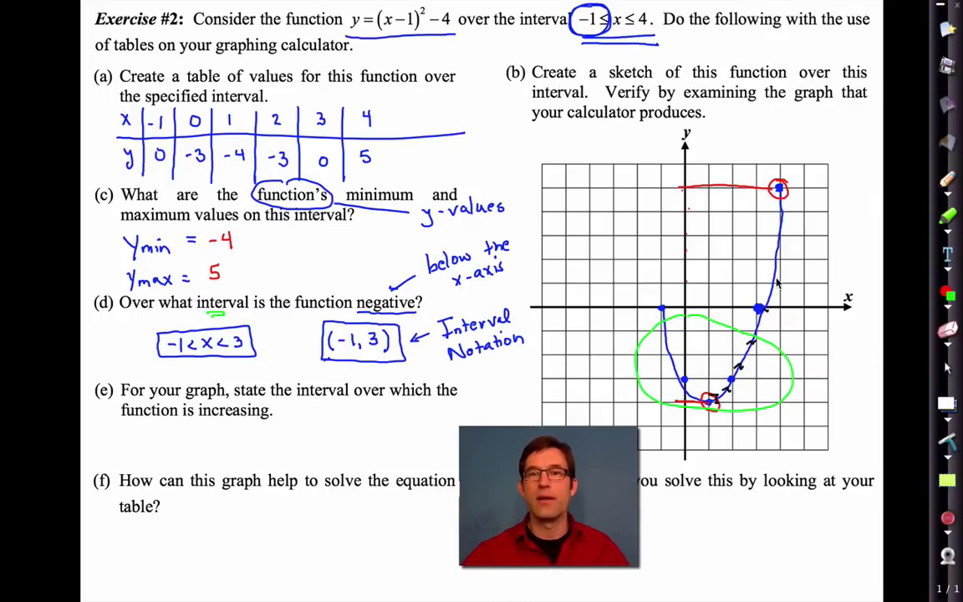
drag(771, 282, 784, 191)
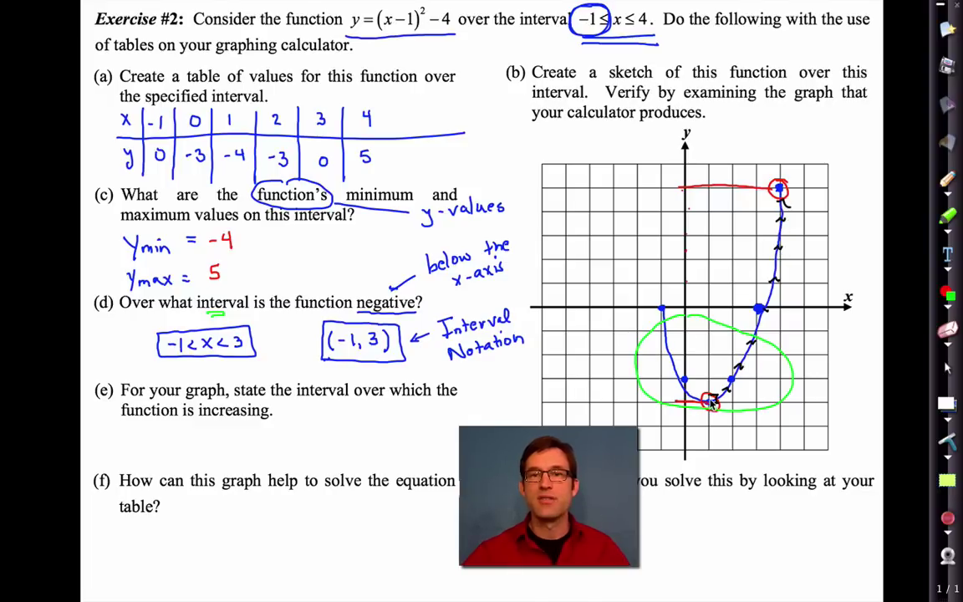
- Write and box 1 ≤ x ≤ 4 and the closed interval [1, 4] under part (e)
mouse_move(188, 433)
mouse_down()
mouse_move(189, 448)
mouse_move(236, 434)
mouse_move(247, 444)
mouse_up()
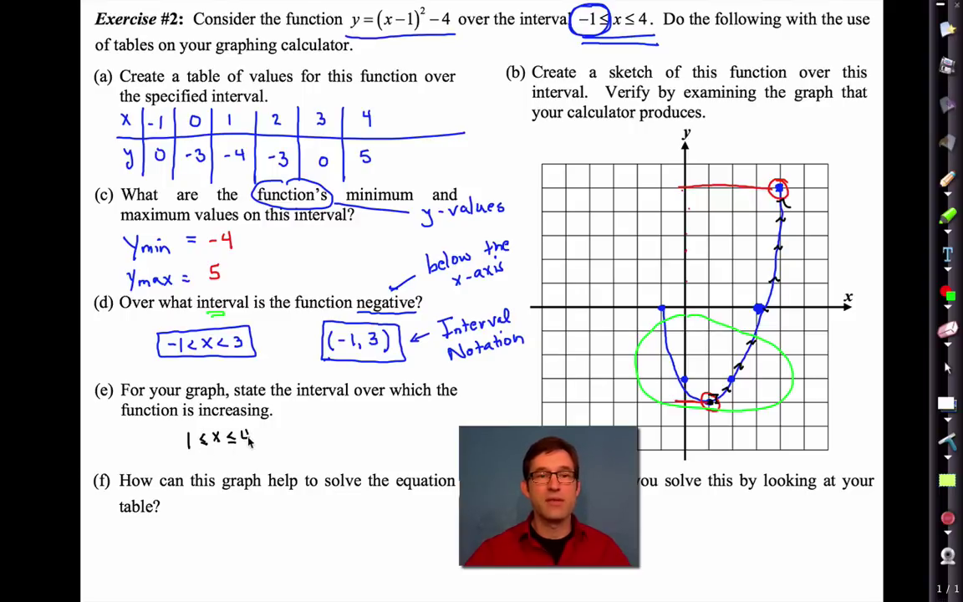
mouse_move(176, 426)
mouse_down()
mouse_move(176, 454)
mouse_move(249, 456)
mouse_move(261, 426)
mouse_move(176, 426)
mouse_up()
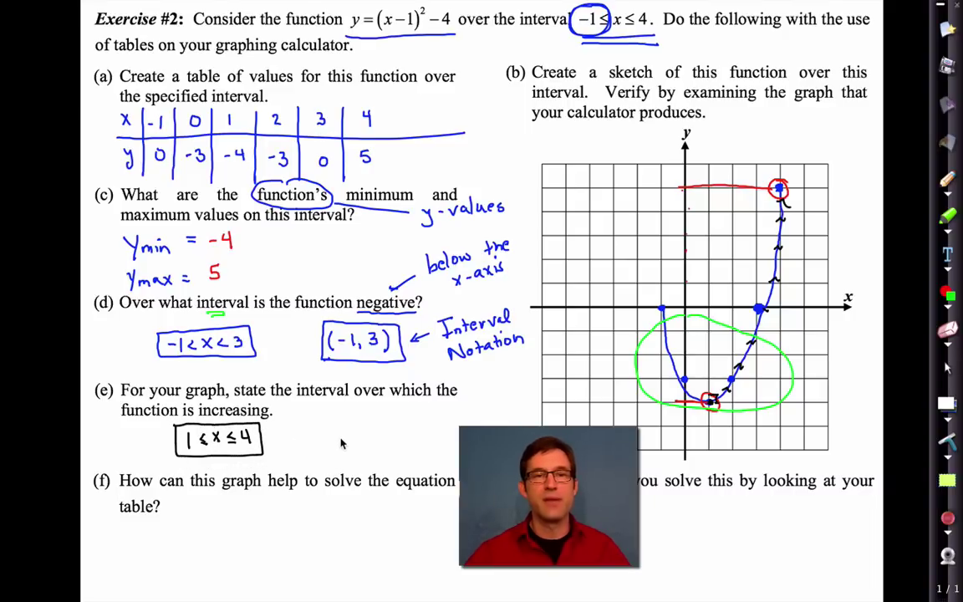
drag(343, 433, 350, 448)
mouse_move(362, 433)
mouse_down()
mouse_move(359, 443)
mouse_move(370, 441)
mouse_up()
mouse_move(366, 433)
mouse_down()
mouse_move(368, 447)
mouse_move(386, 448)
mouse_up()
mouse_move(337, 429)
mouse_down()
mouse_move(333, 448)
mouse_move(349, 468)
mouse_move(405, 456)
mouse_move(368, 424)
mouse_move(316, 426)
mouse_up()
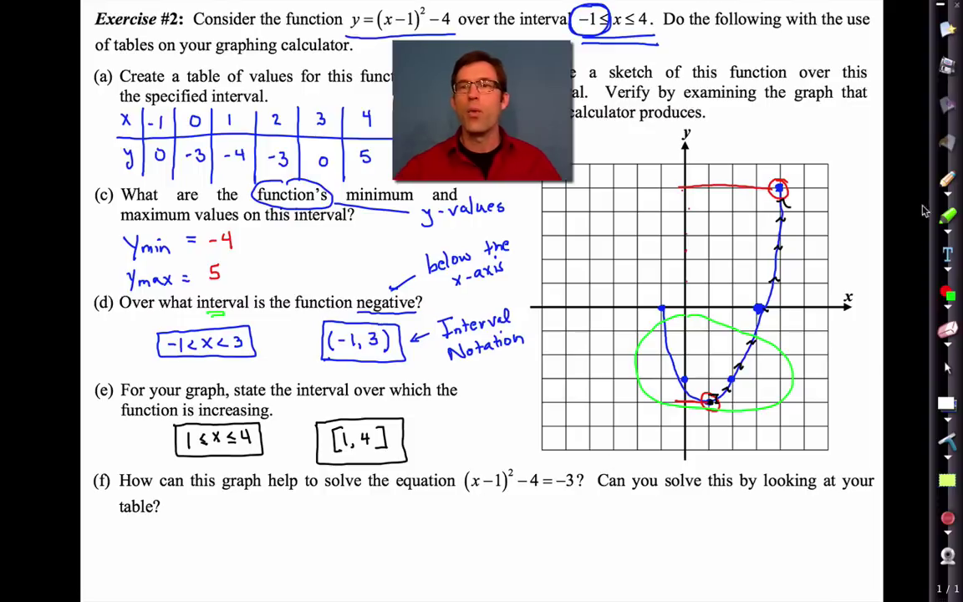
- In blue, underline (x−1)²−4 as y = -3 and circle the two graph points at y = -3
click(948, 191)
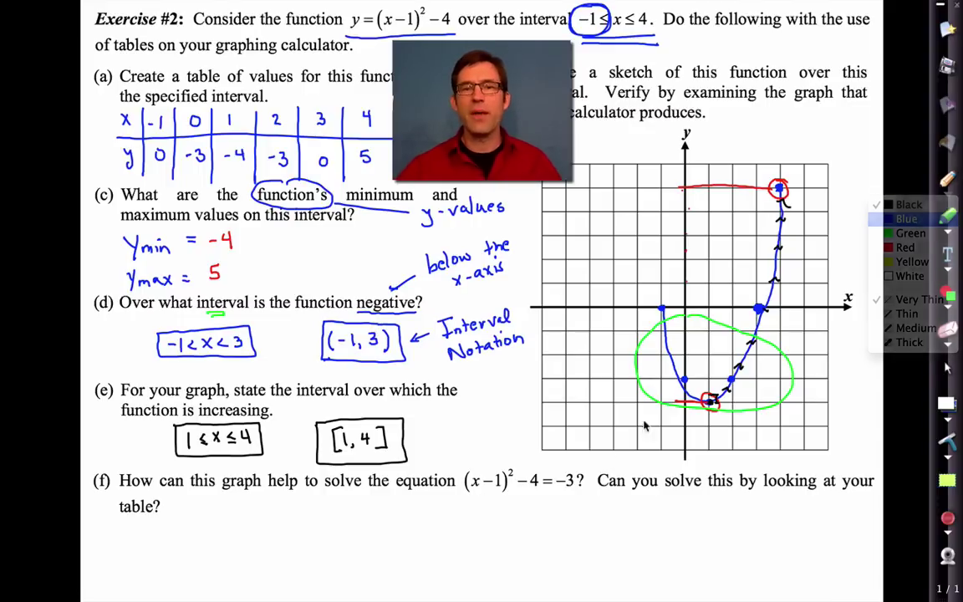
click(911, 220)
mouse_move(462, 497)
mouse_down()
mouse_move(532, 500)
mouse_move(496, 508)
mouse_move(493, 522)
mouse_move(514, 505)
mouse_up()
drag(505, 513, 541, 510)
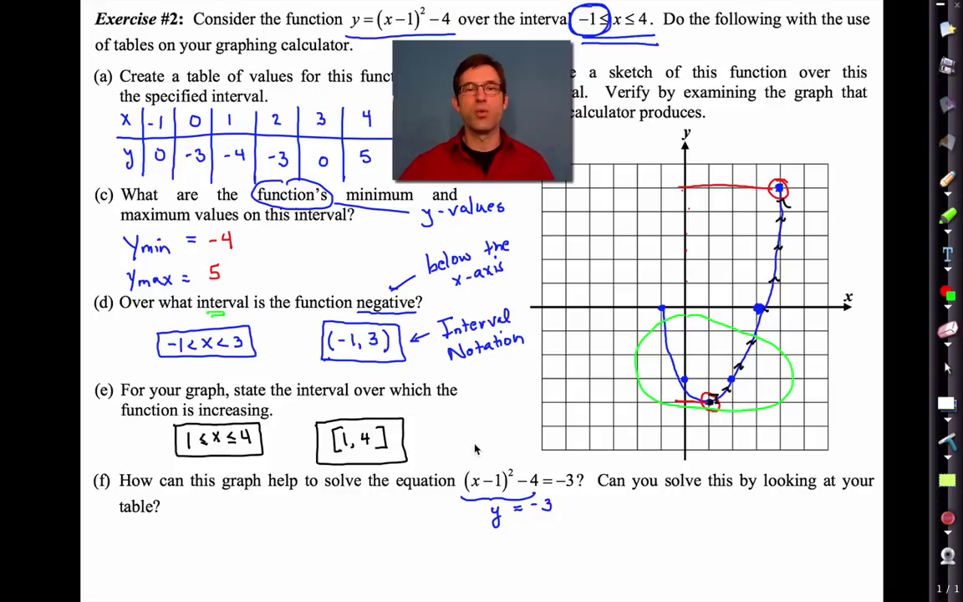
drag(474, 433, 478, 457)
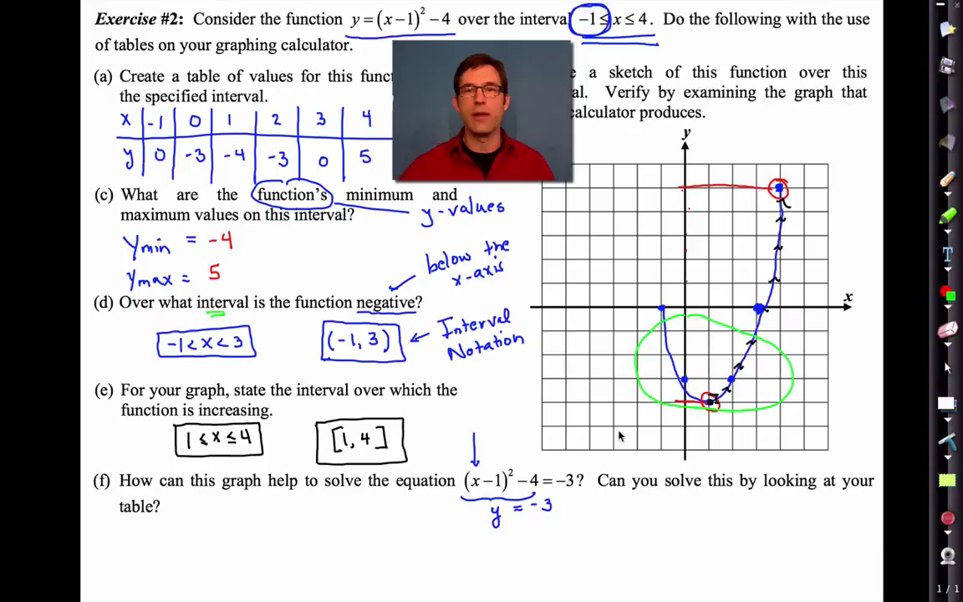
mouse_move(692, 370)
mouse_down()
mouse_move(700, 388)
mouse_move(728, 386)
mouse_up()
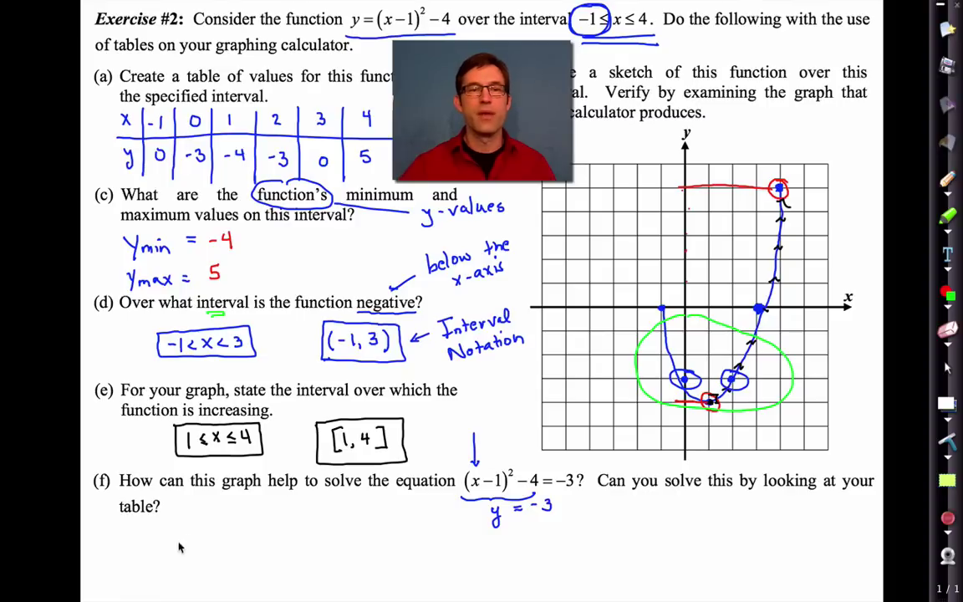
- Write the solutions x = 0 and x = 2, then switch the ink colour for the table
mouse_move(180, 527)
mouse_down()
mouse_move(189, 540)
mouse_move(179, 540)
mouse_move(206, 536)
mouse_up()
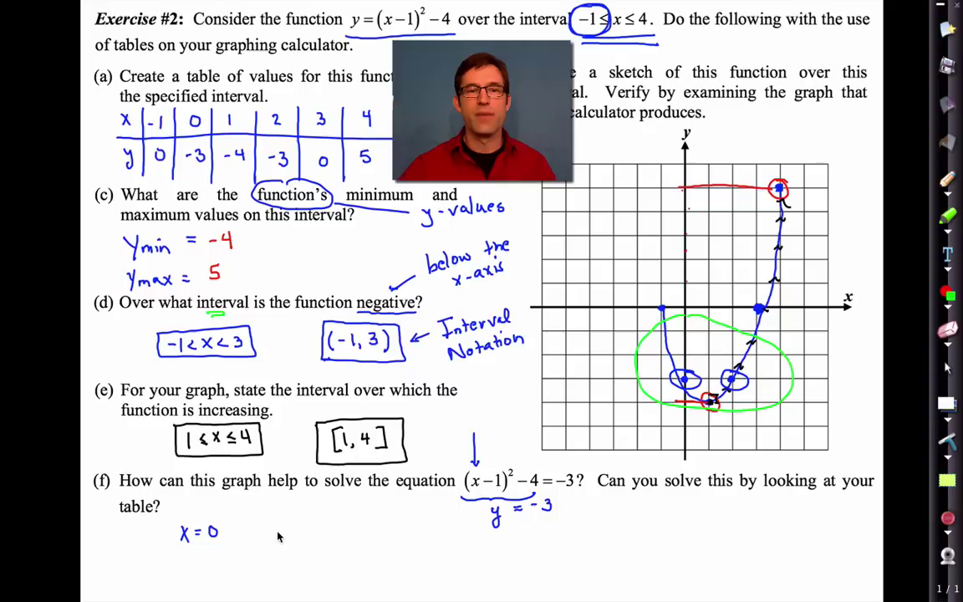
drag(274, 525, 283, 536)
mouse_move(283, 525)
mouse_down()
mouse_move(273, 537)
mouse_move(297, 528)
mouse_up()
drag(289, 534, 316, 537)
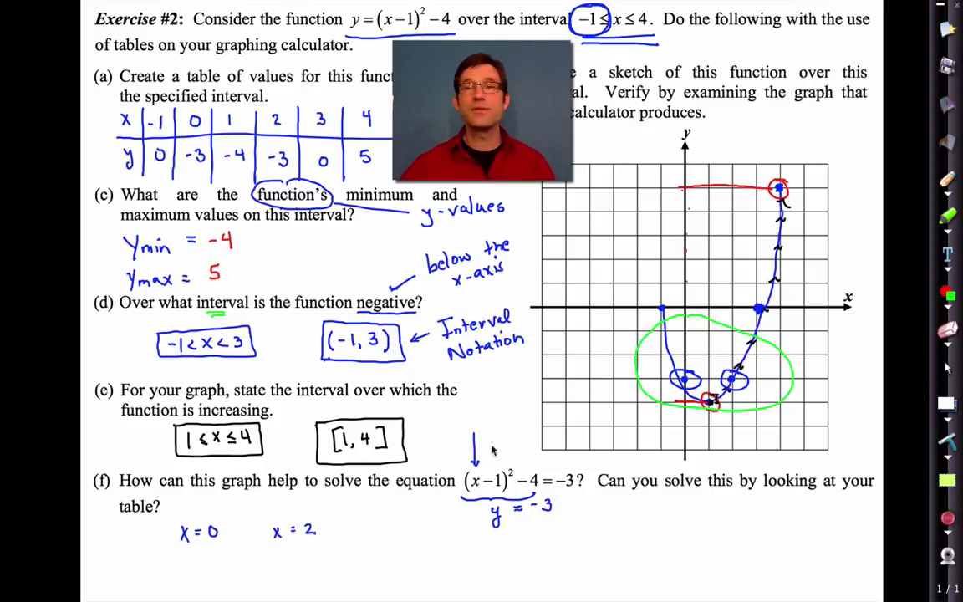
click(951, 192)
click(911, 236)
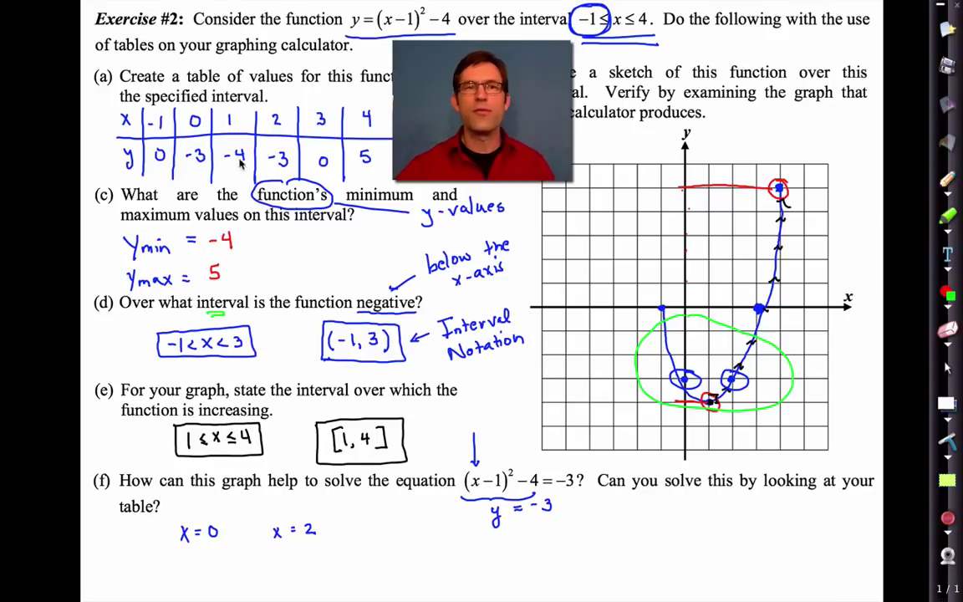
- Circle both -3 values and box 0 and 2 in the table, then clear all ink
mouse_move(189, 136)
mouse_down()
mouse_move(183, 164)
mouse_move(204, 168)
mouse_move(210, 154)
mouse_move(179, 134)
mouse_up()
mouse_move(261, 136)
mouse_down()
mouse_move(242, 157)
mouse_move(266, 152)
mouse_move(256, 134)
mouse_up()
mouse_move(185, 117)
mouse_down()
mouse_move(186, 130)
mouse_move(207, 109)
mouse_move(182, 110)
mouse_up()
mouse_move(269, 115)
mouse_down()
mouse_move(288, 130)
mouse_move(288, 108)
mouse_move(265, 110)
mouse_up()
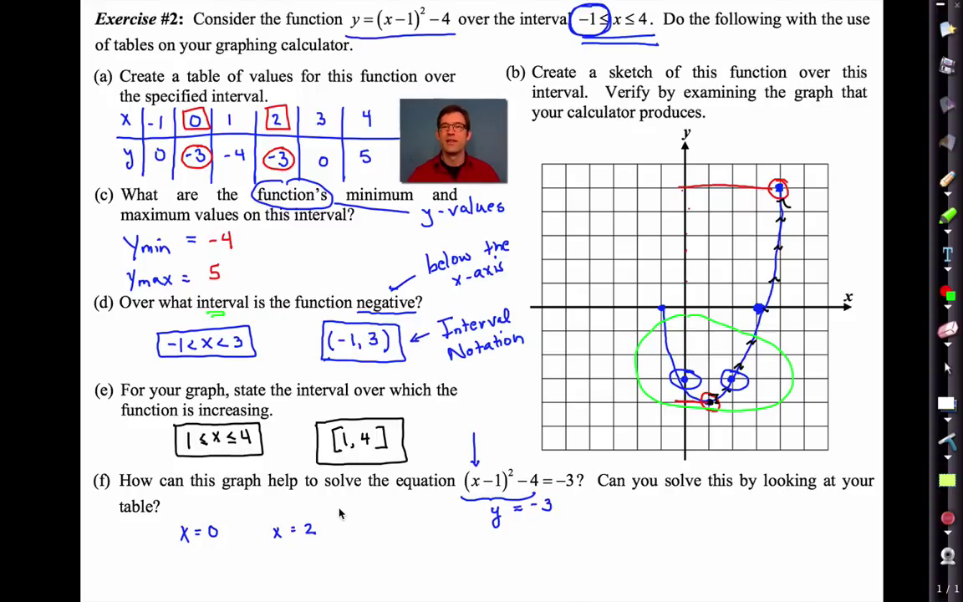
click(951, 440)
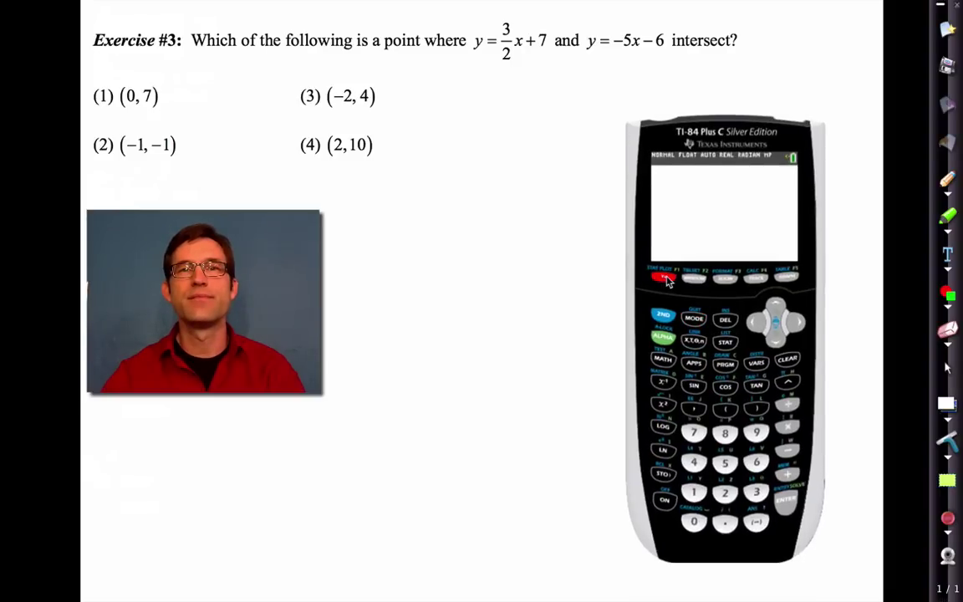
- Replace Y1 with 3/2*X+7 on the calculator, writing the equation in red notes
click(666, 280)
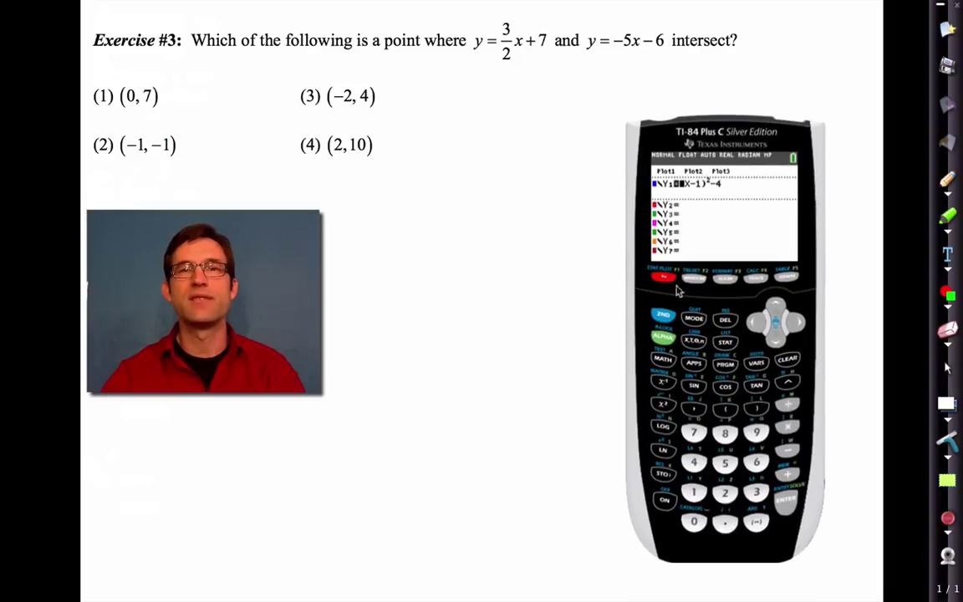
click(787, 359)
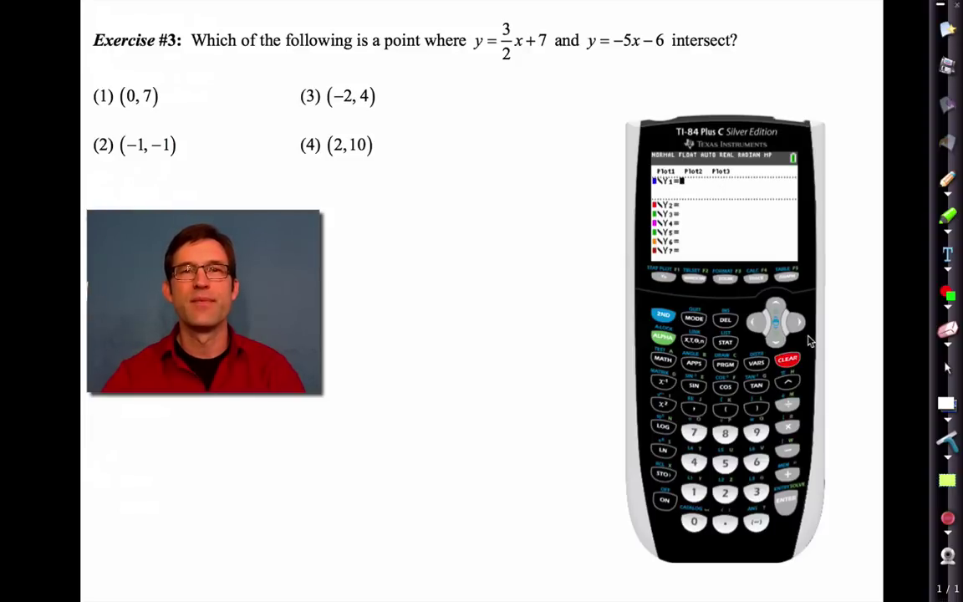
click(757, 492)
click(788, 407)
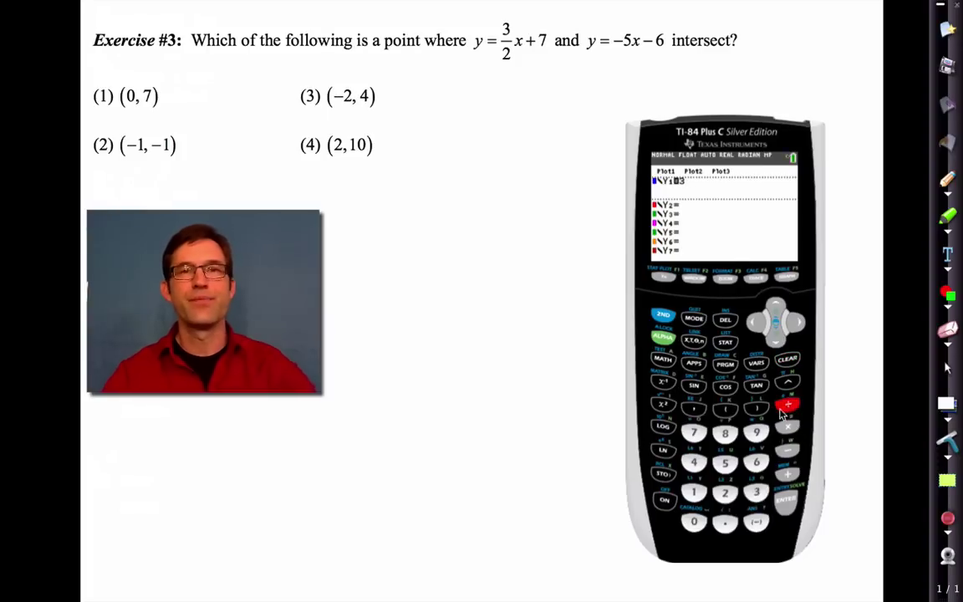
text(2)
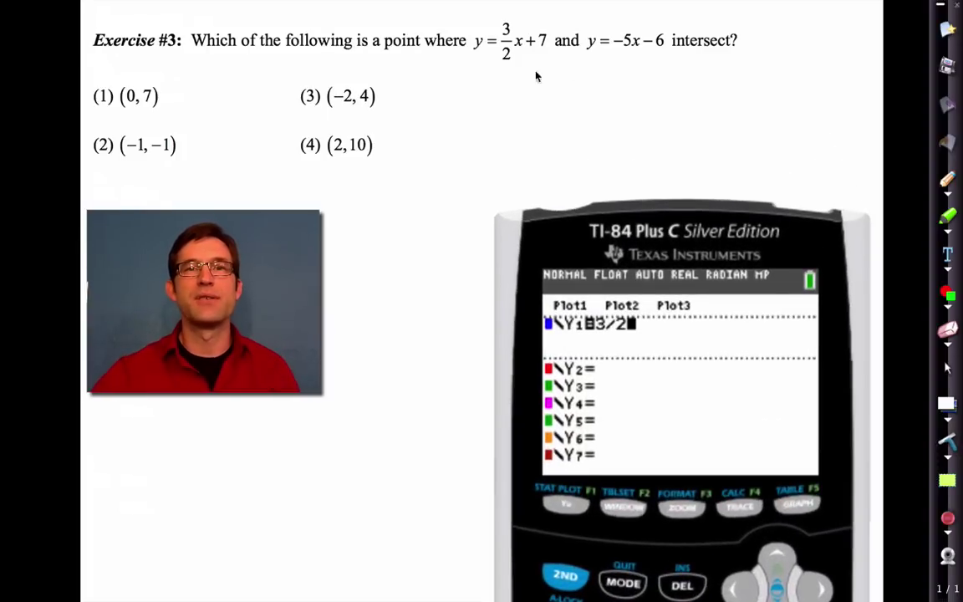
text(*X)
drag(482, 97, 505, 90)
text(+)
mouse_move(499, 94)
mouse_down()
mouse_move(531, 86)
mouse_move(520, 82)
mouse_move(526, 104)
mouse_move(537, 87)
mouse_move(566, 94)
mouse_up()
text(7)
key(Return)
- Enter Y2 = -5X-6, noting it in red with an arrow marking negative versus subtract
mouse_move(469, 127)
mouse_down()
mouse_move(484, 147)
mouse_move(510, 132)
mouse_up()
drag(505, 137, 577, 132)
text(-5X)
drag(584, 123, 583, 132)
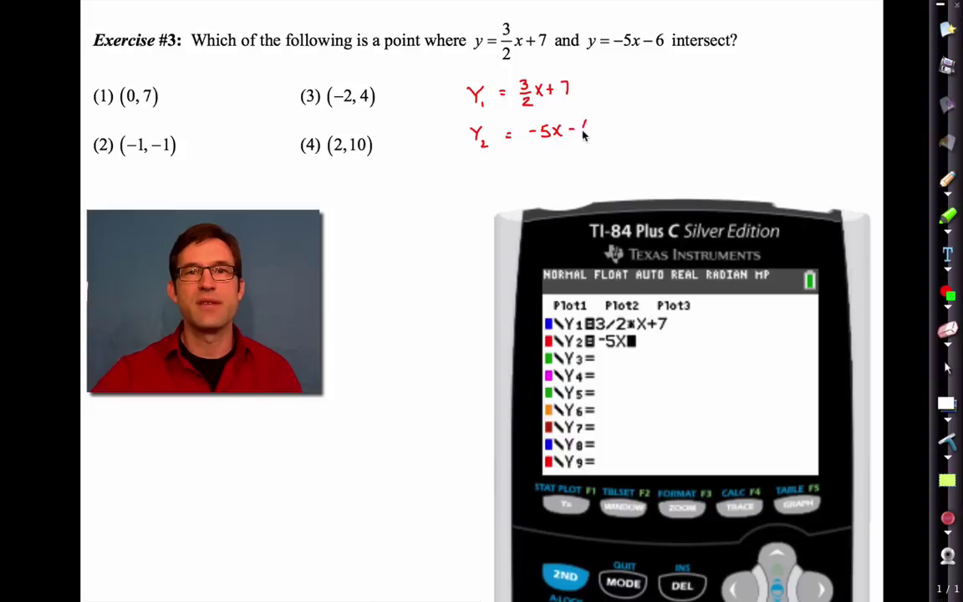
text(-6)
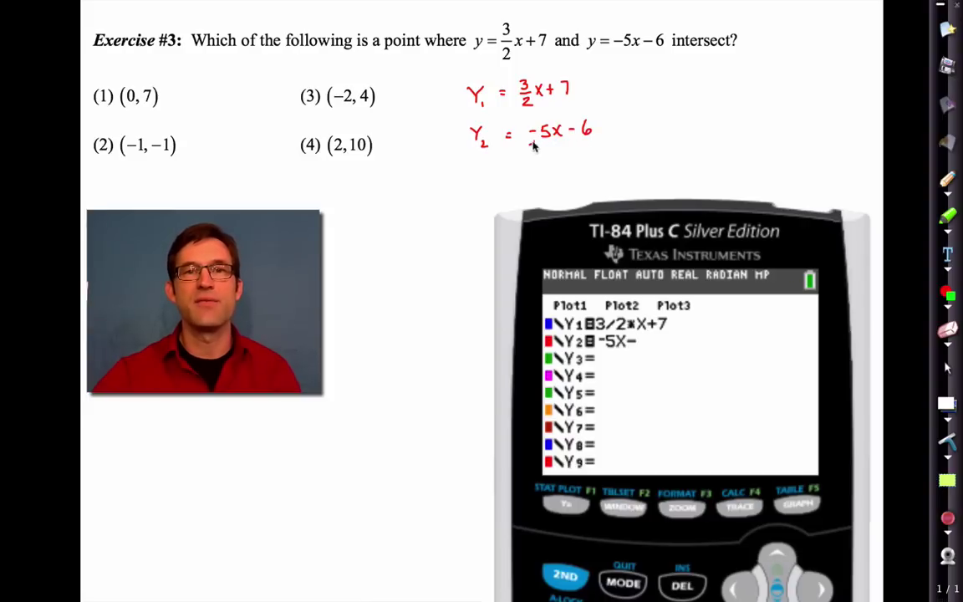
mouse_move(533, 153)
mouse_down()
mouse_move(532, 142)
mouse_move(537, 171)
mouse_move(576, 141)
mouse_move(576, 167)
mouse_move(604, 166)
mouse_up()
key(Return)
click(611, 165)
click(548, 164)
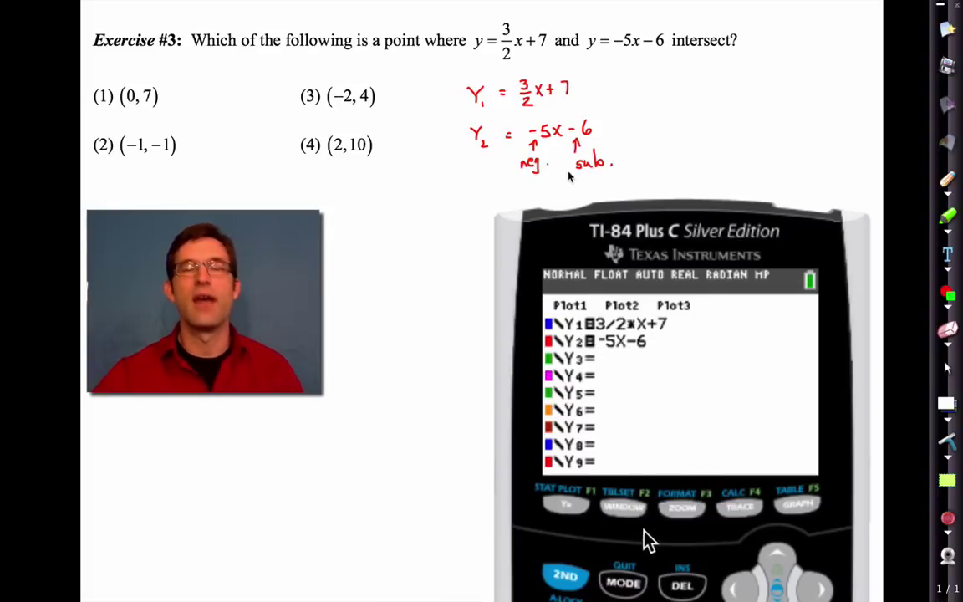